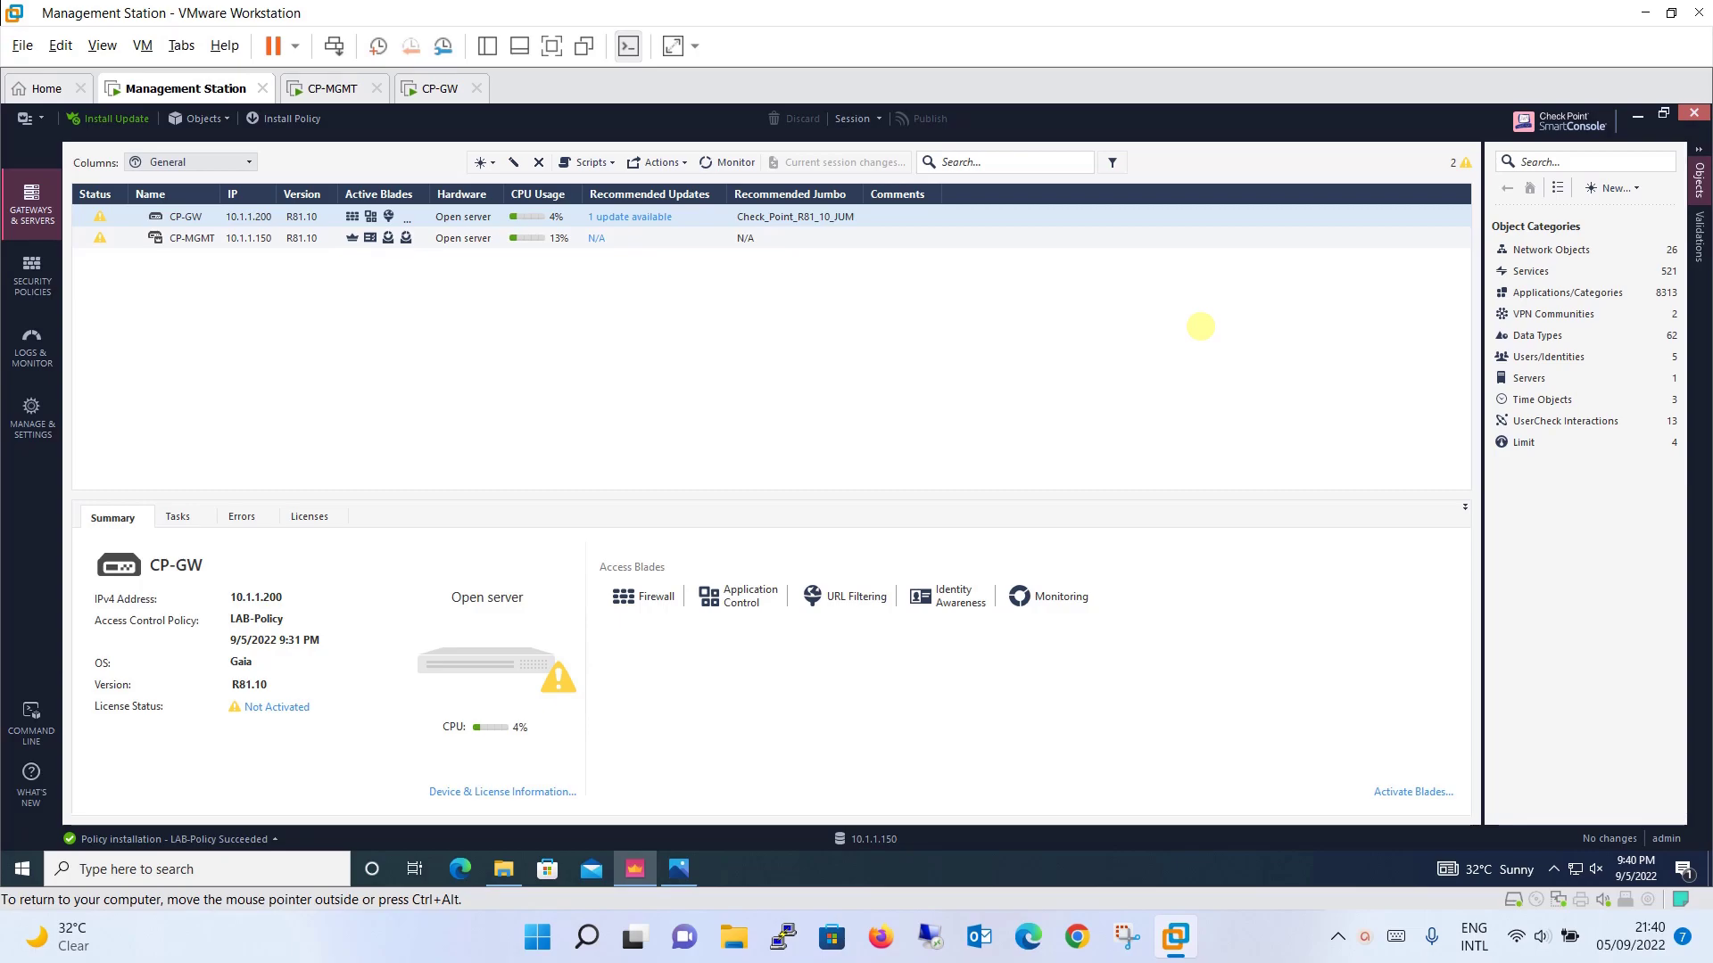
Step: Go to Manage & Settings and show the Permission Profiles list
left_click(36, 433)
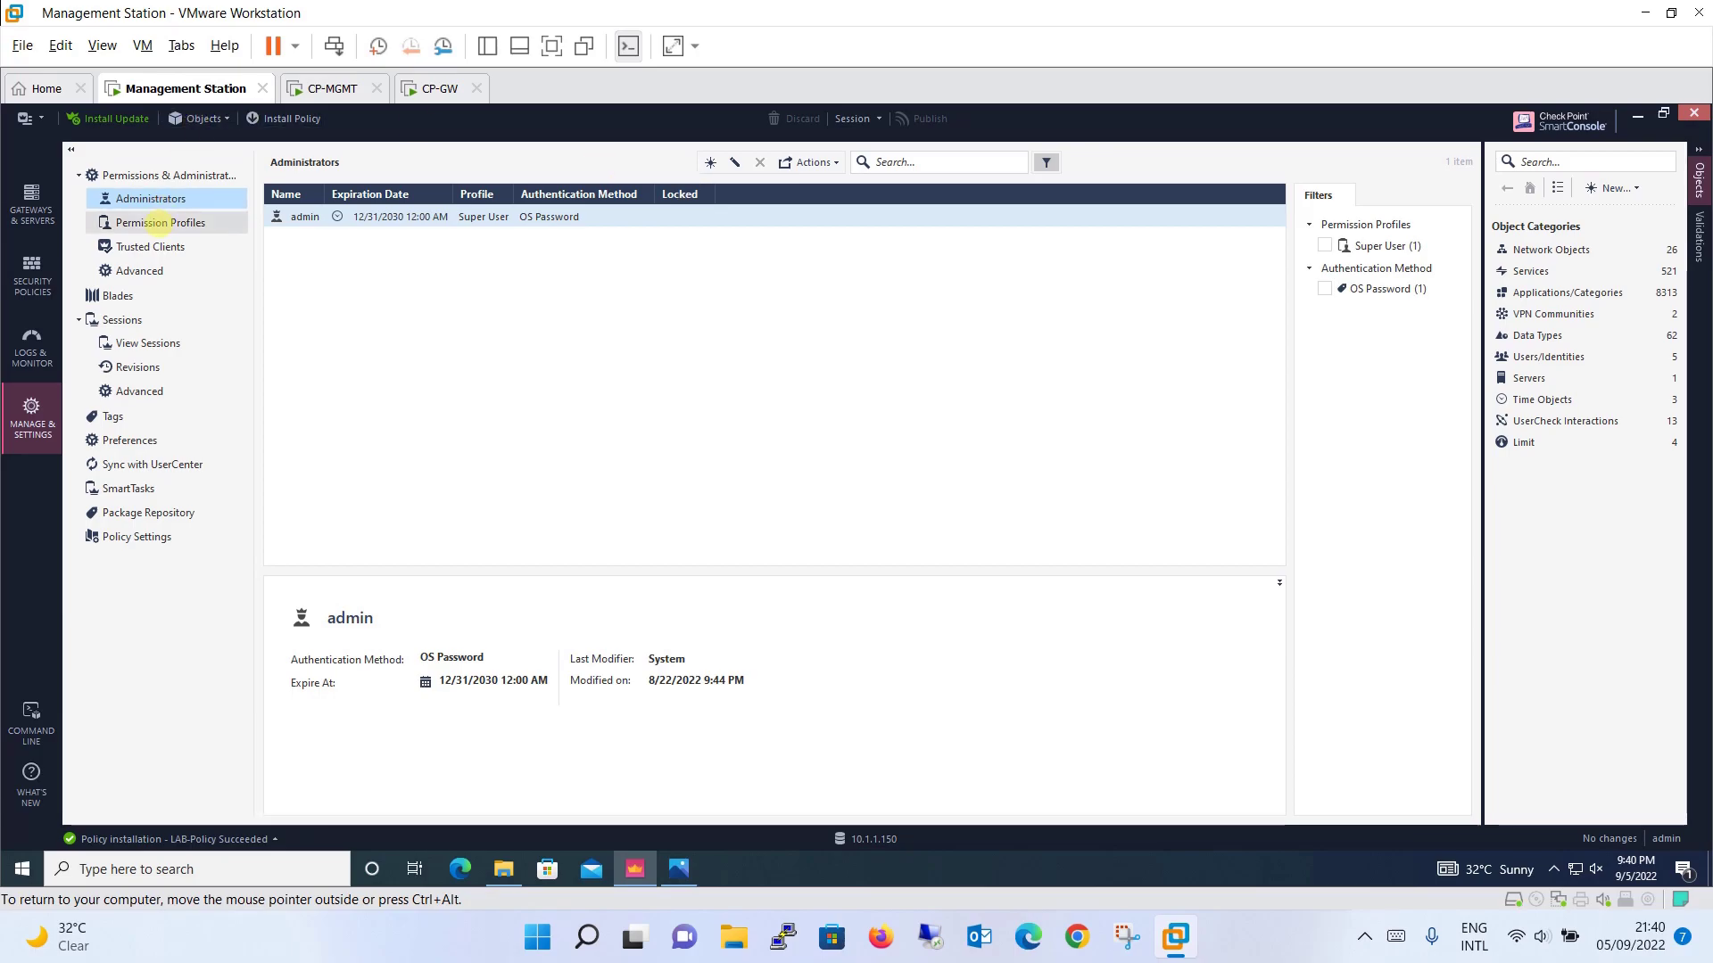
left_click(152, 222)
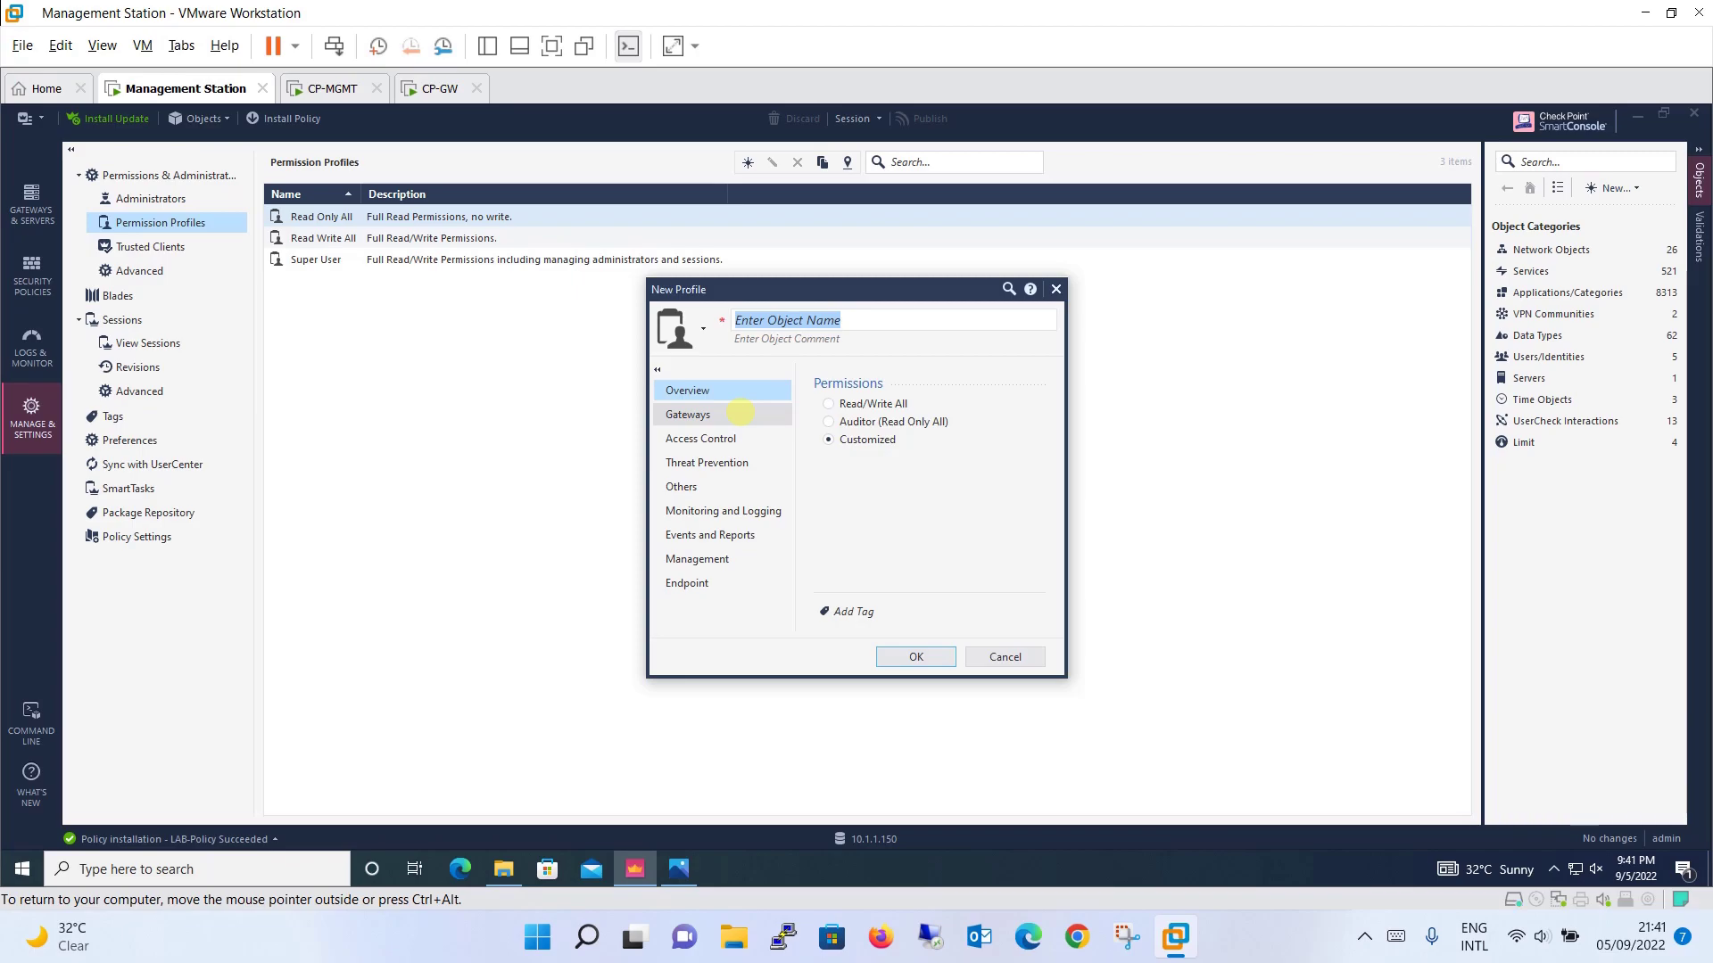
Step: Check the new profile's Gateways permissions (SmartUpdate left at Read) and Access Control, then discard it
left_click(741, 412)
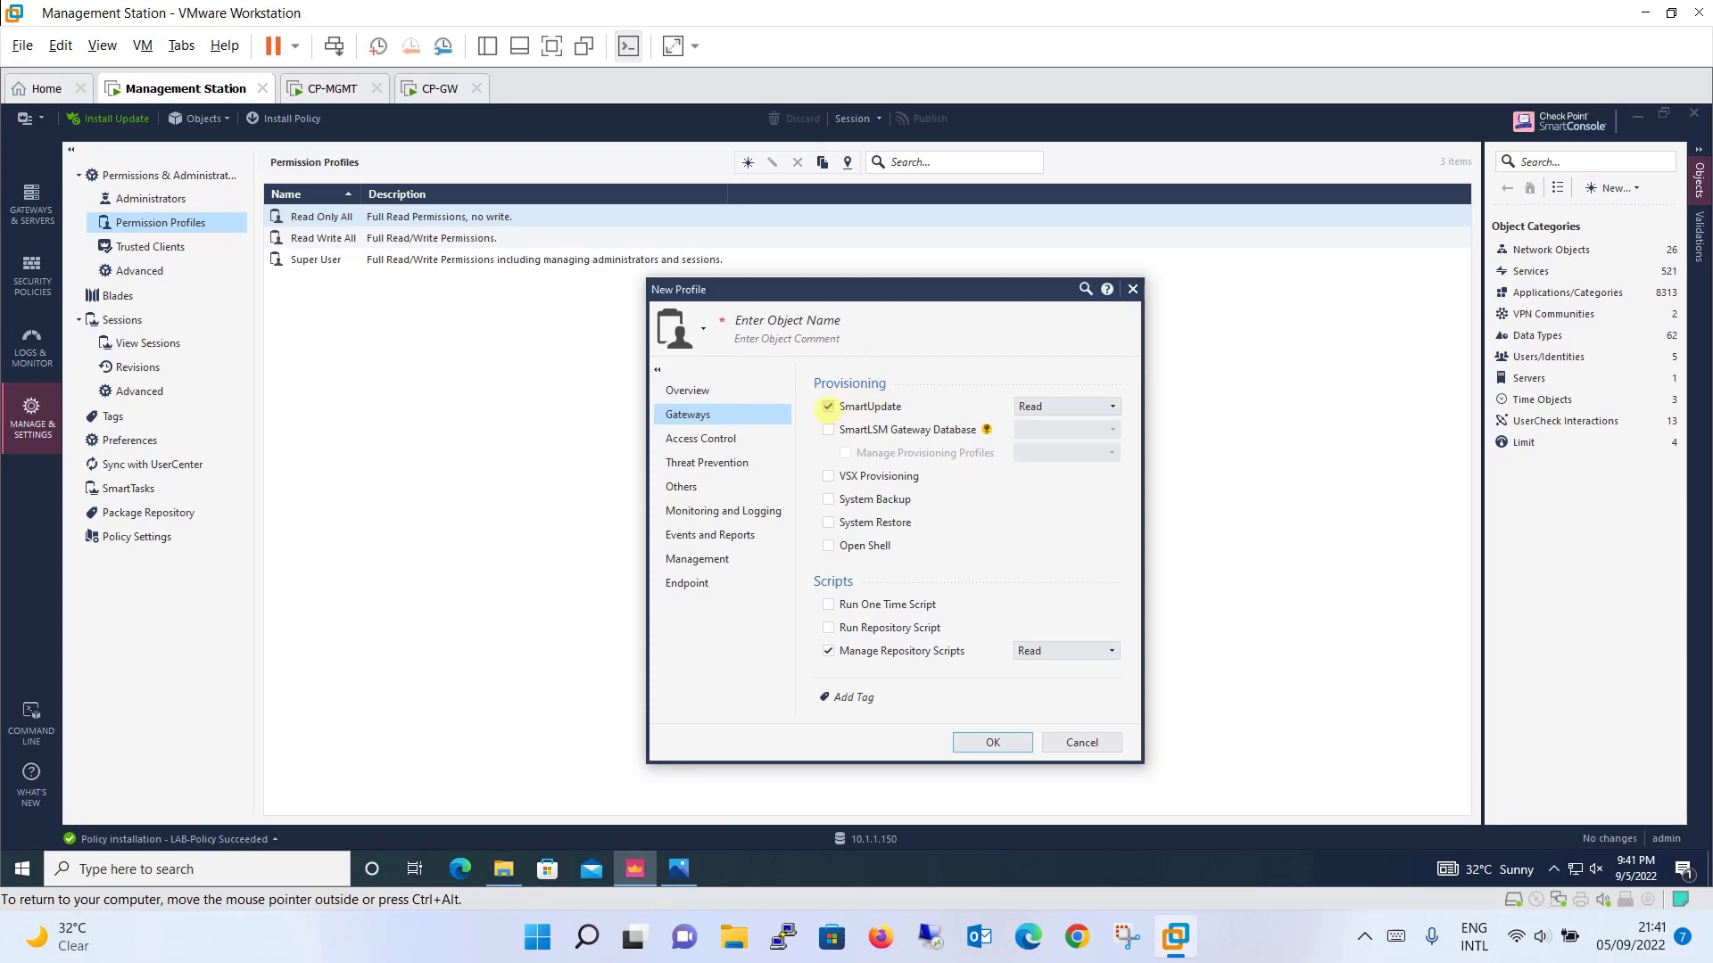
left_click(1081, 407)
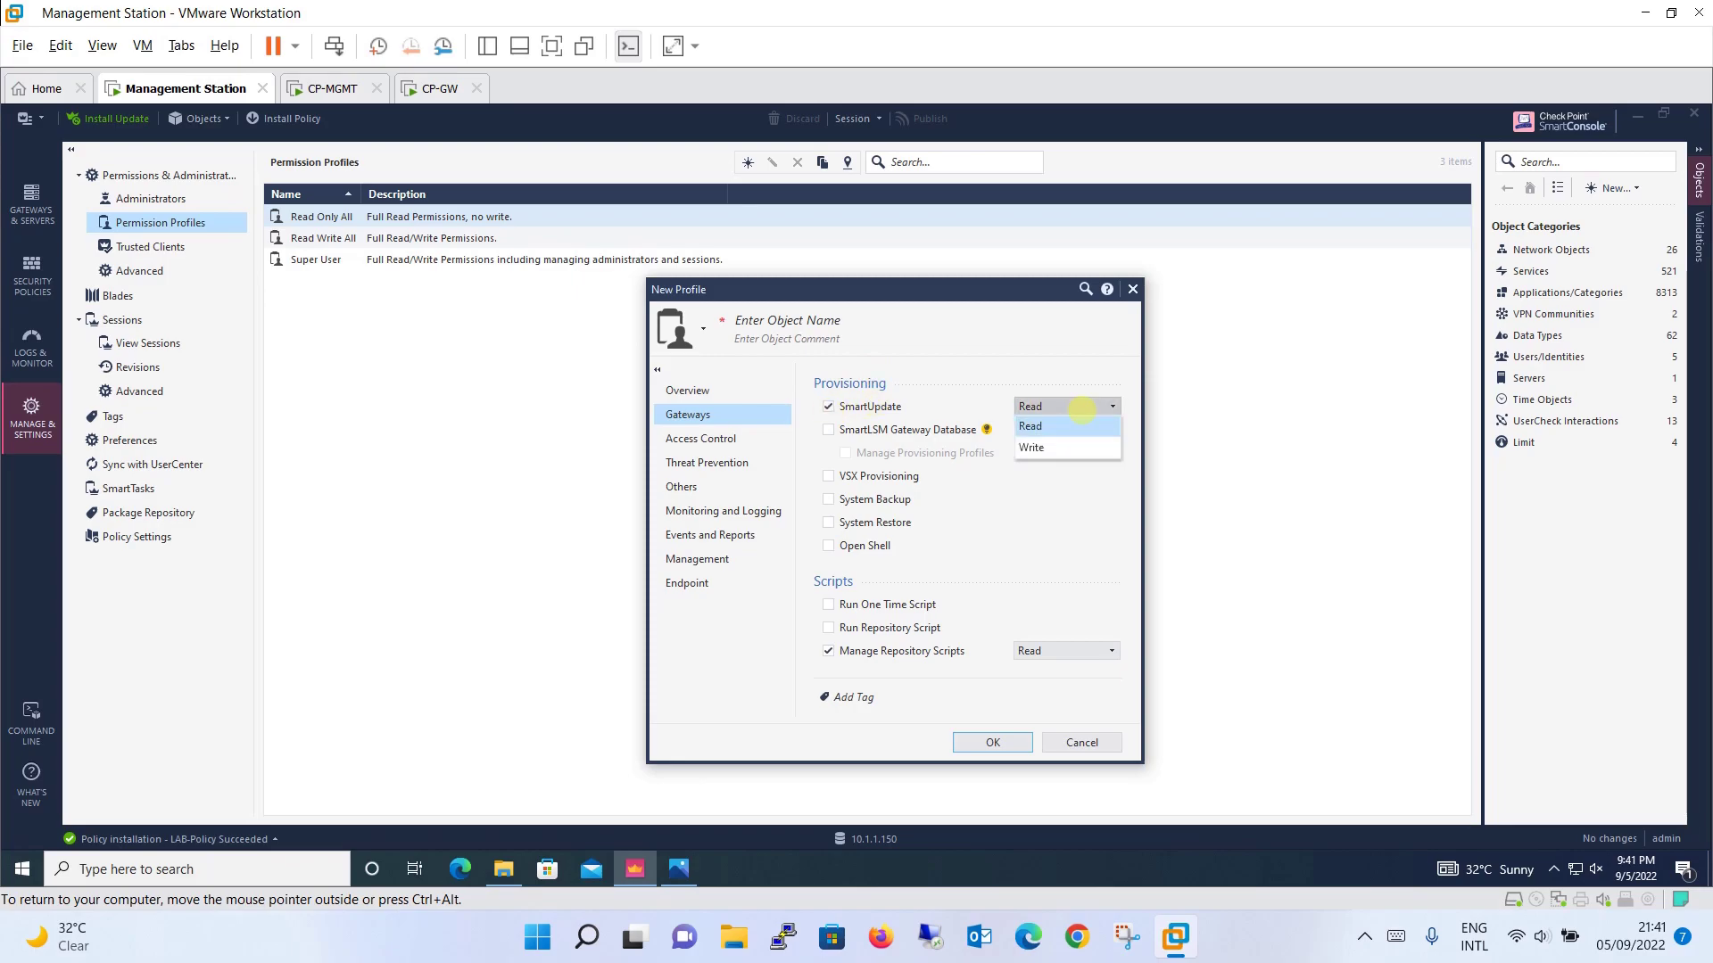
left_click(981, 346)
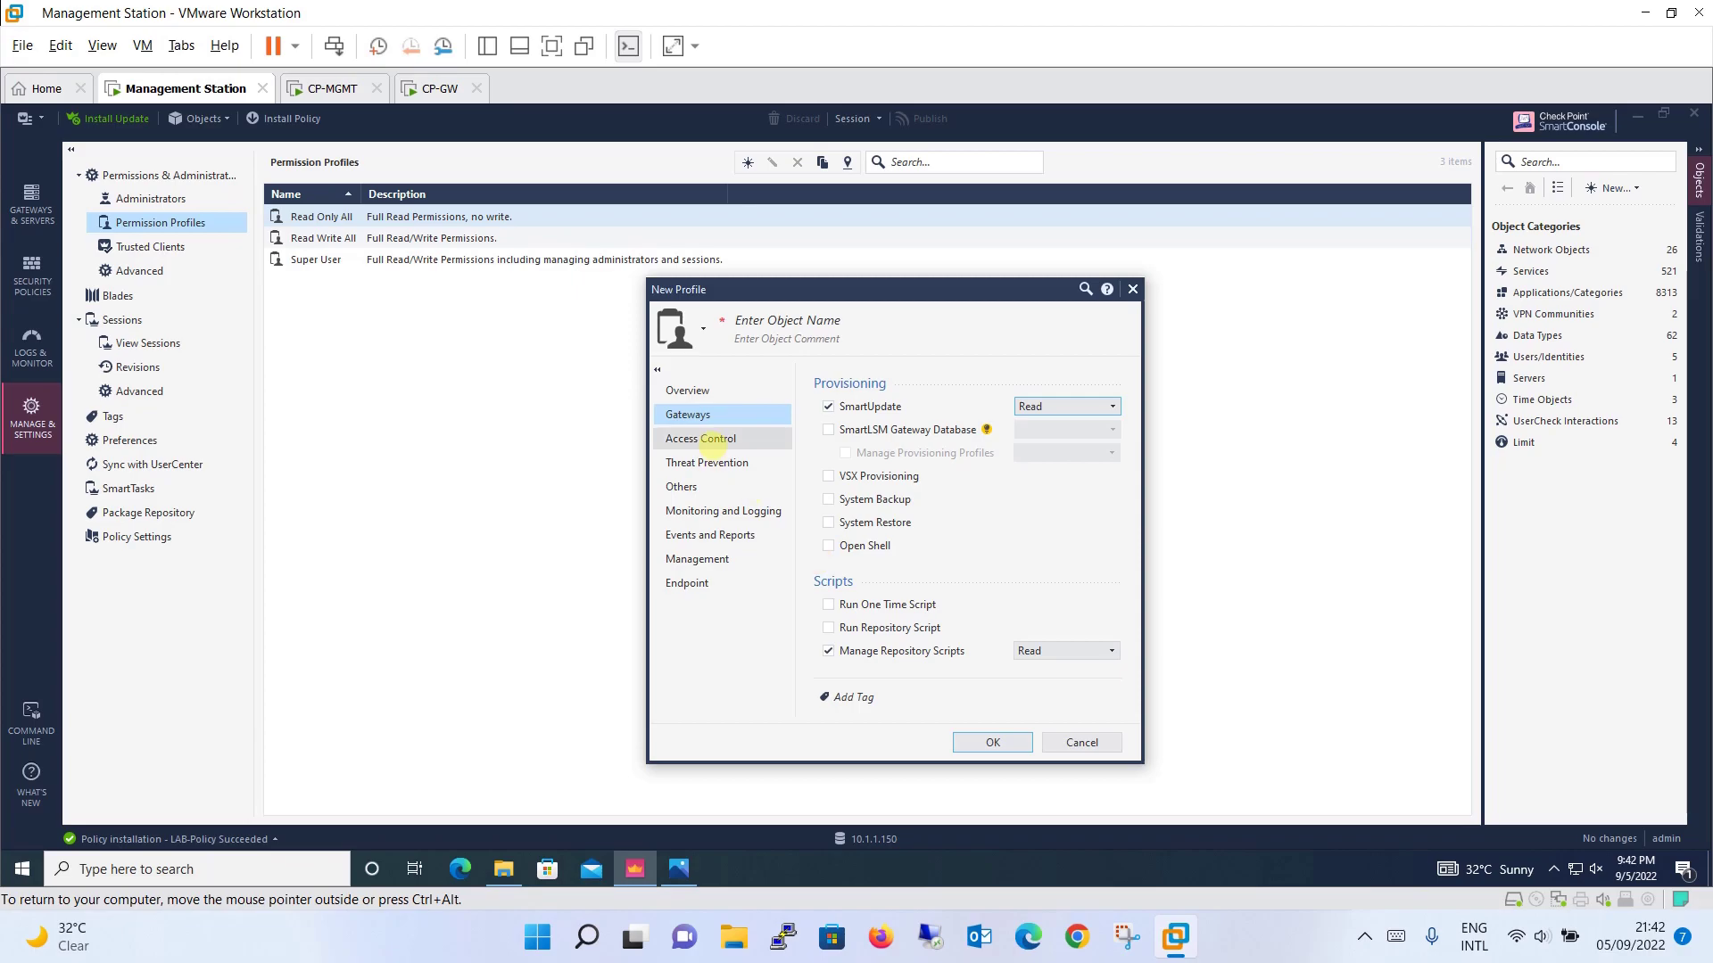
left_click(718, 439)
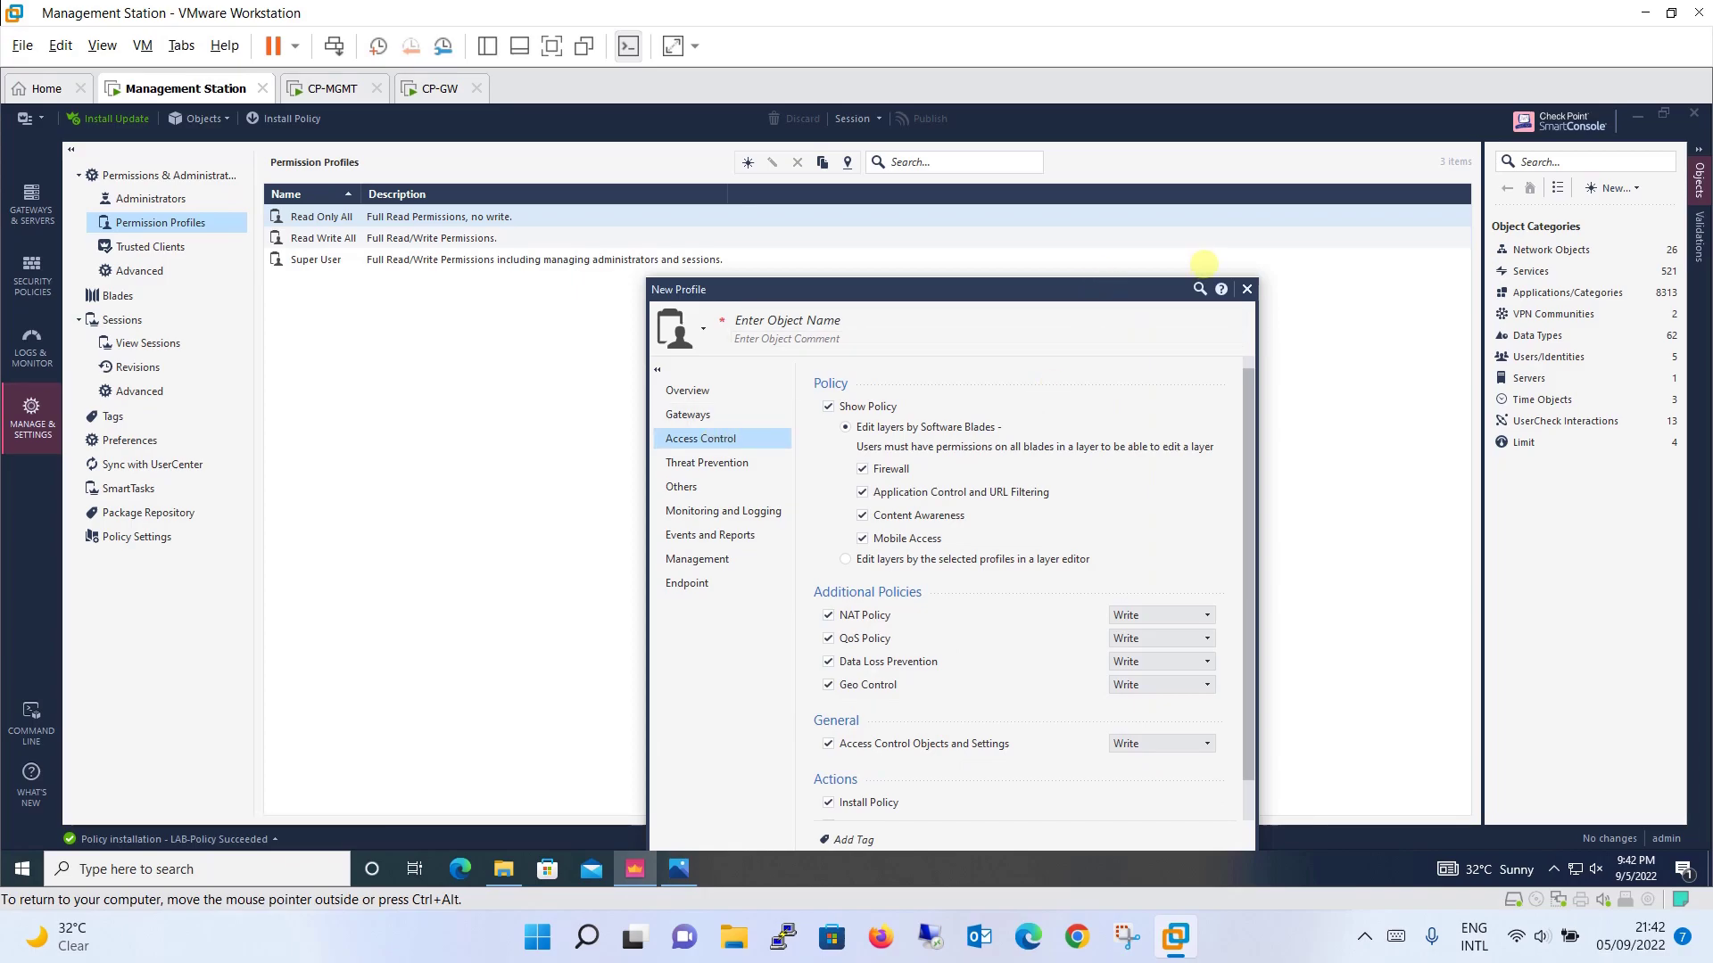
left_click(1246, 289)
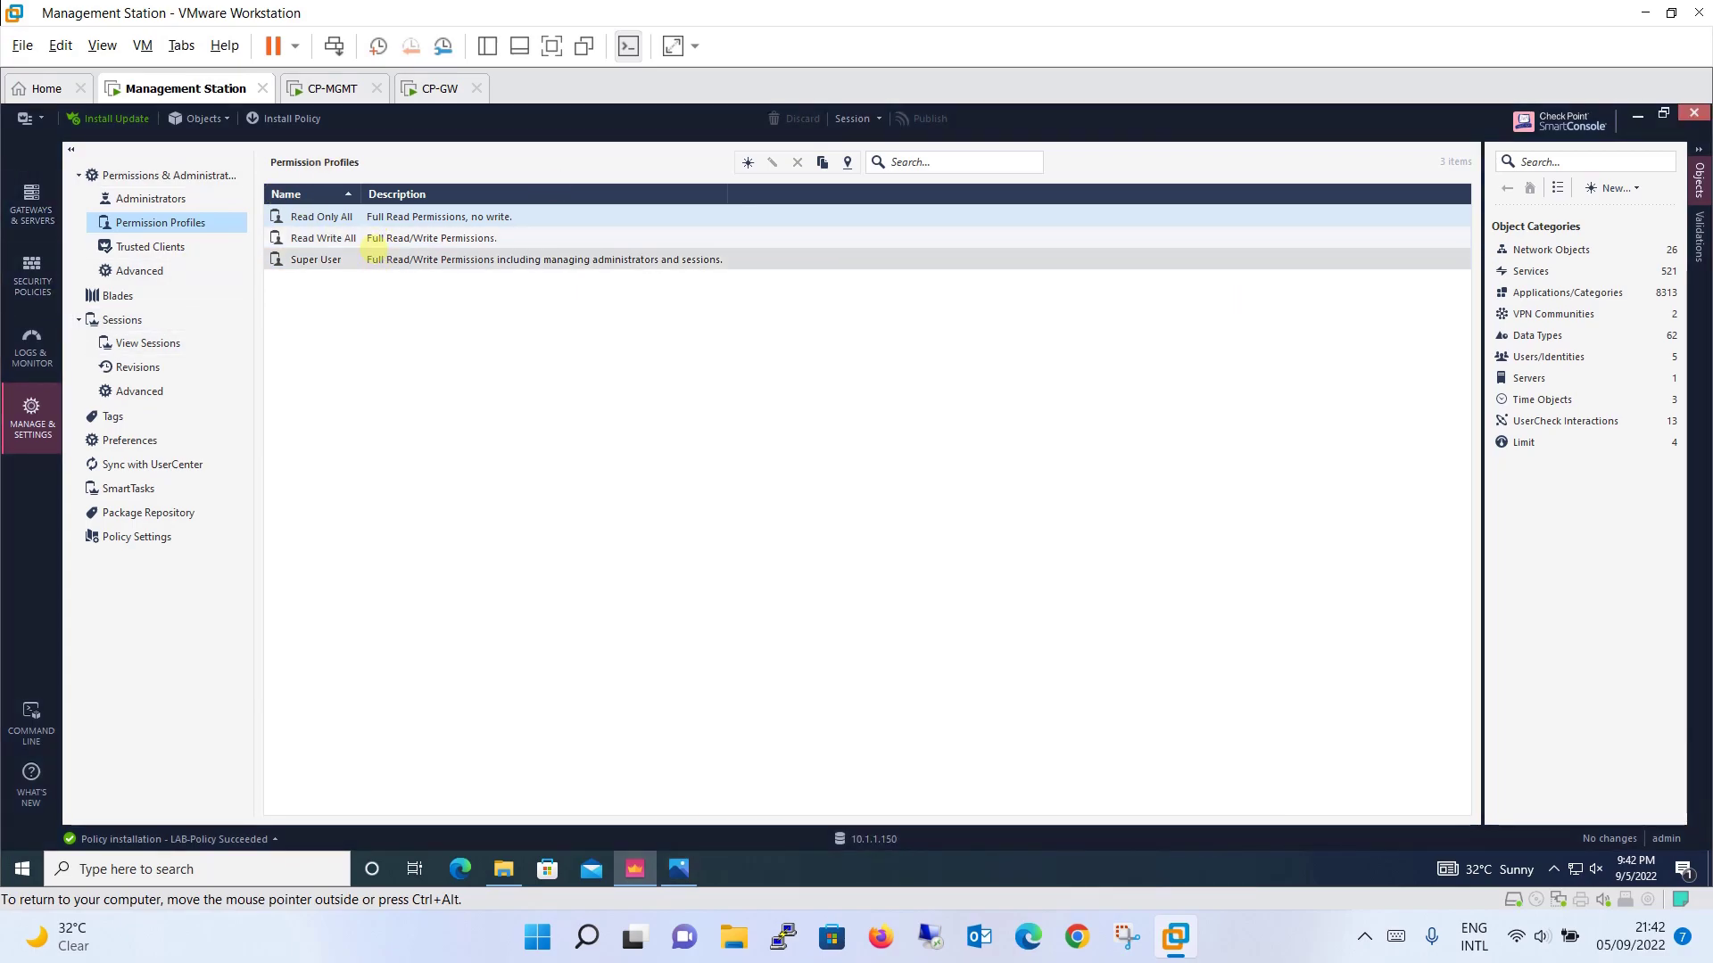
Step: Start a new administrator named Security_Admin from the Administrators list
left_click(355, 260)
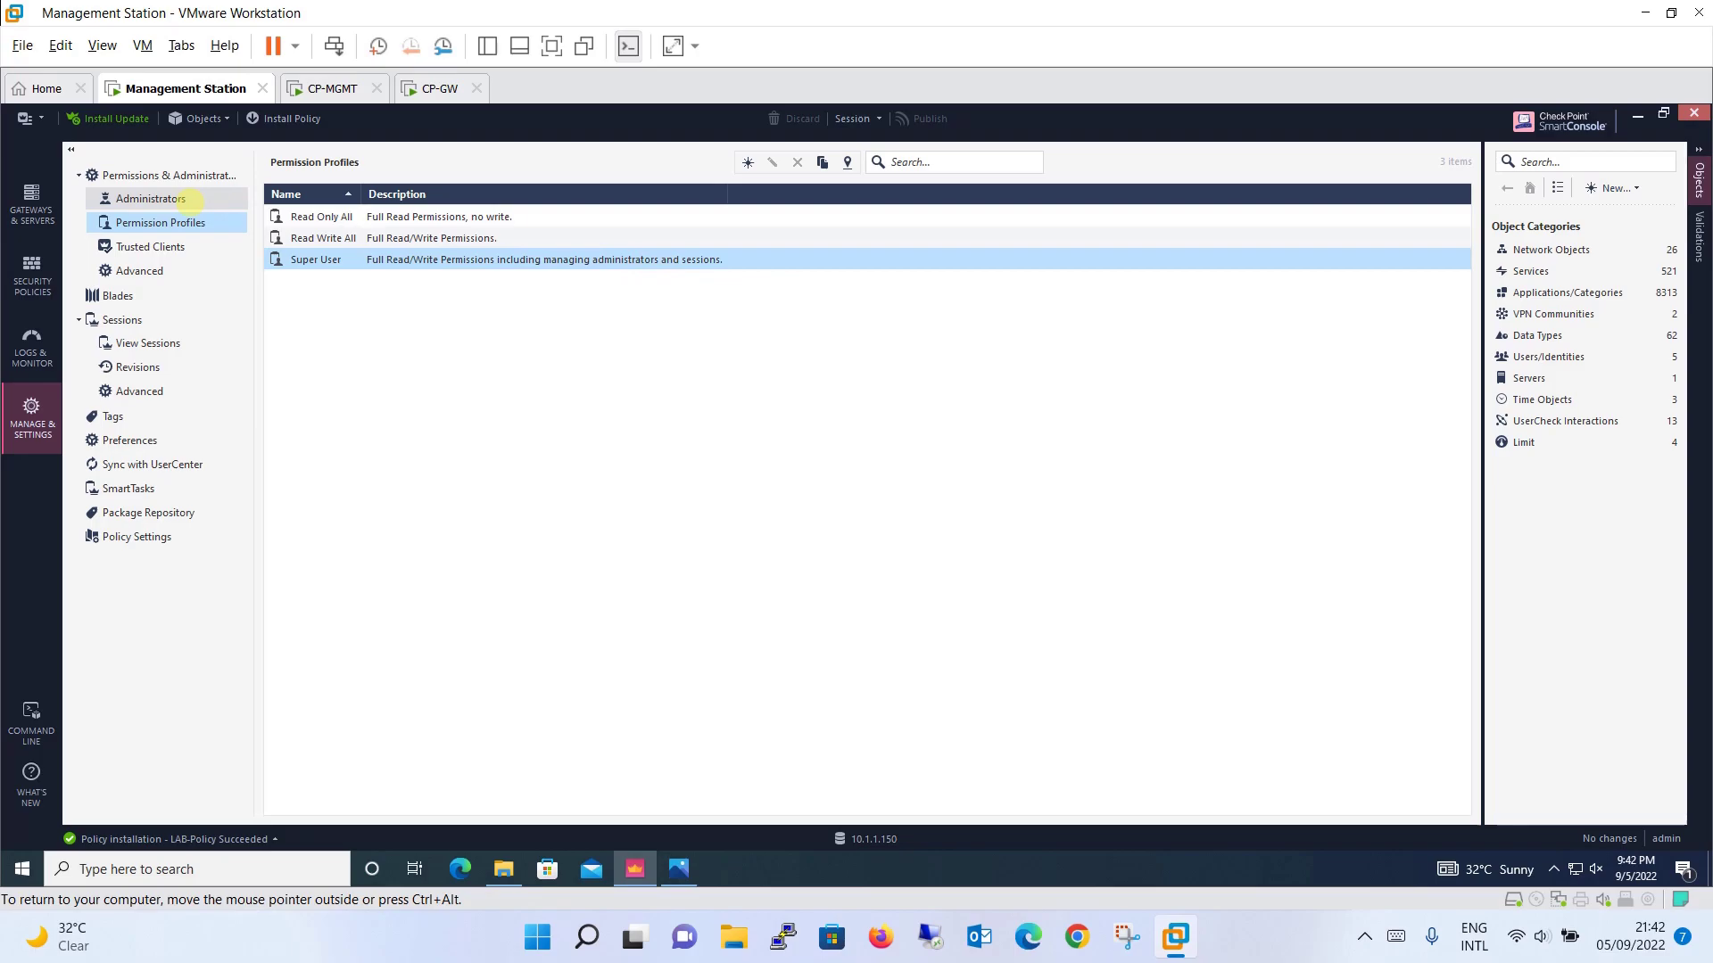
left_click(190, 200)
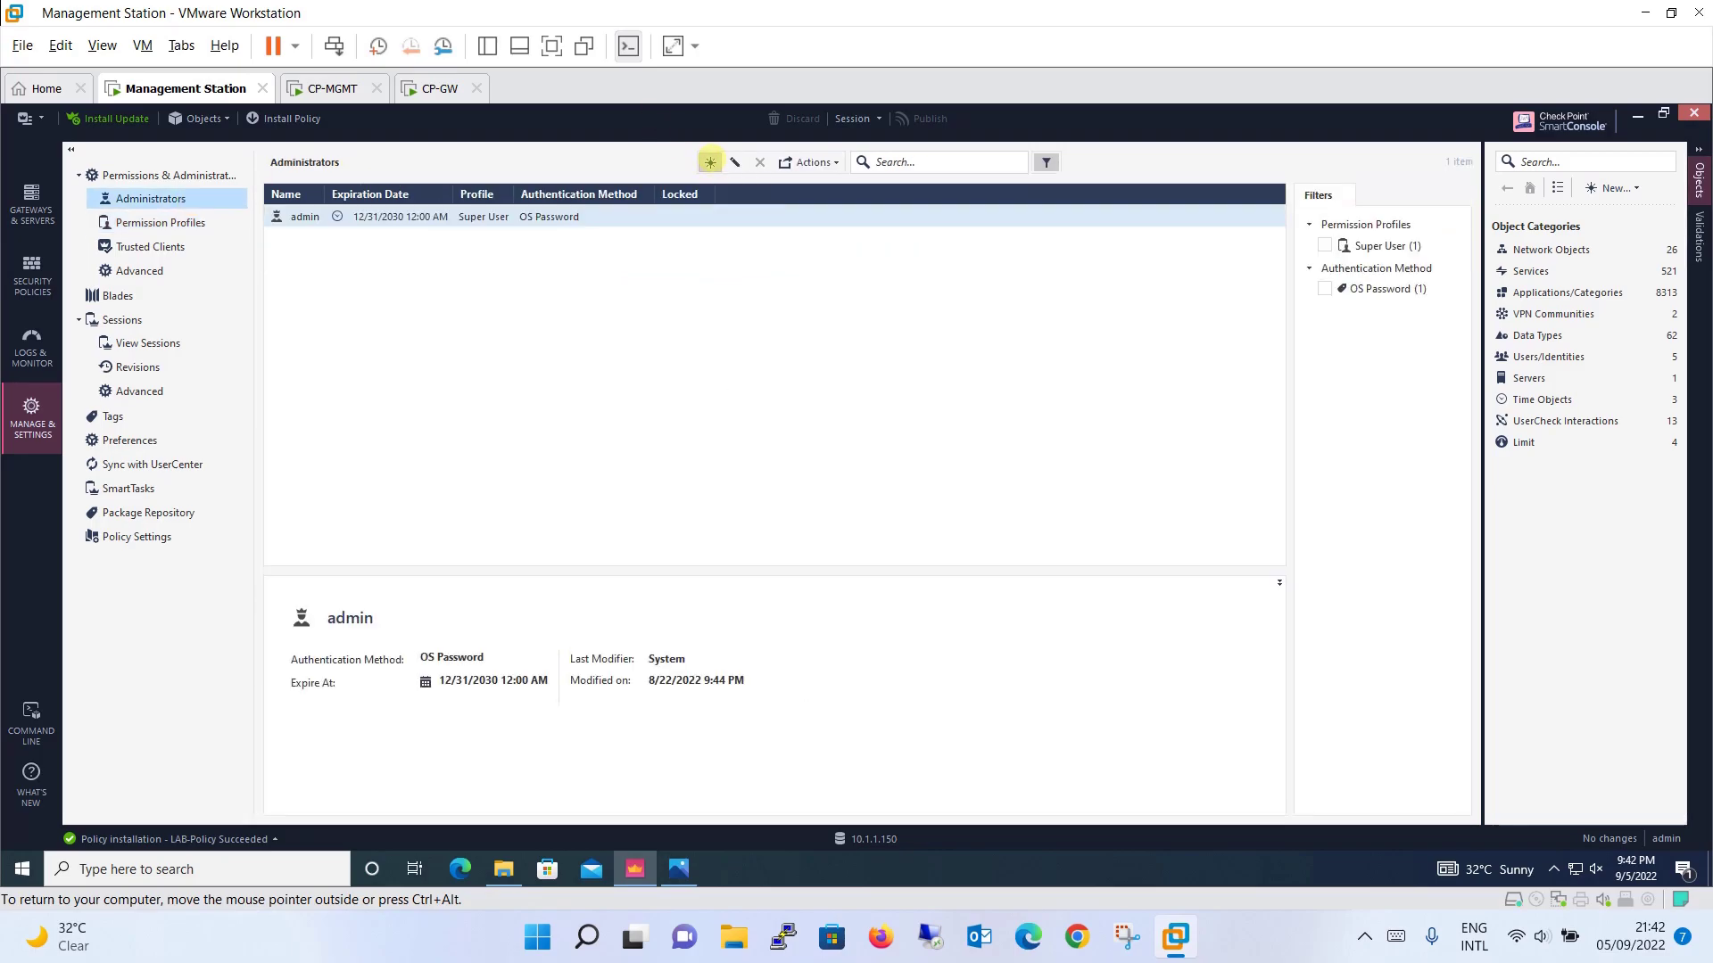
left_click(711, 163)
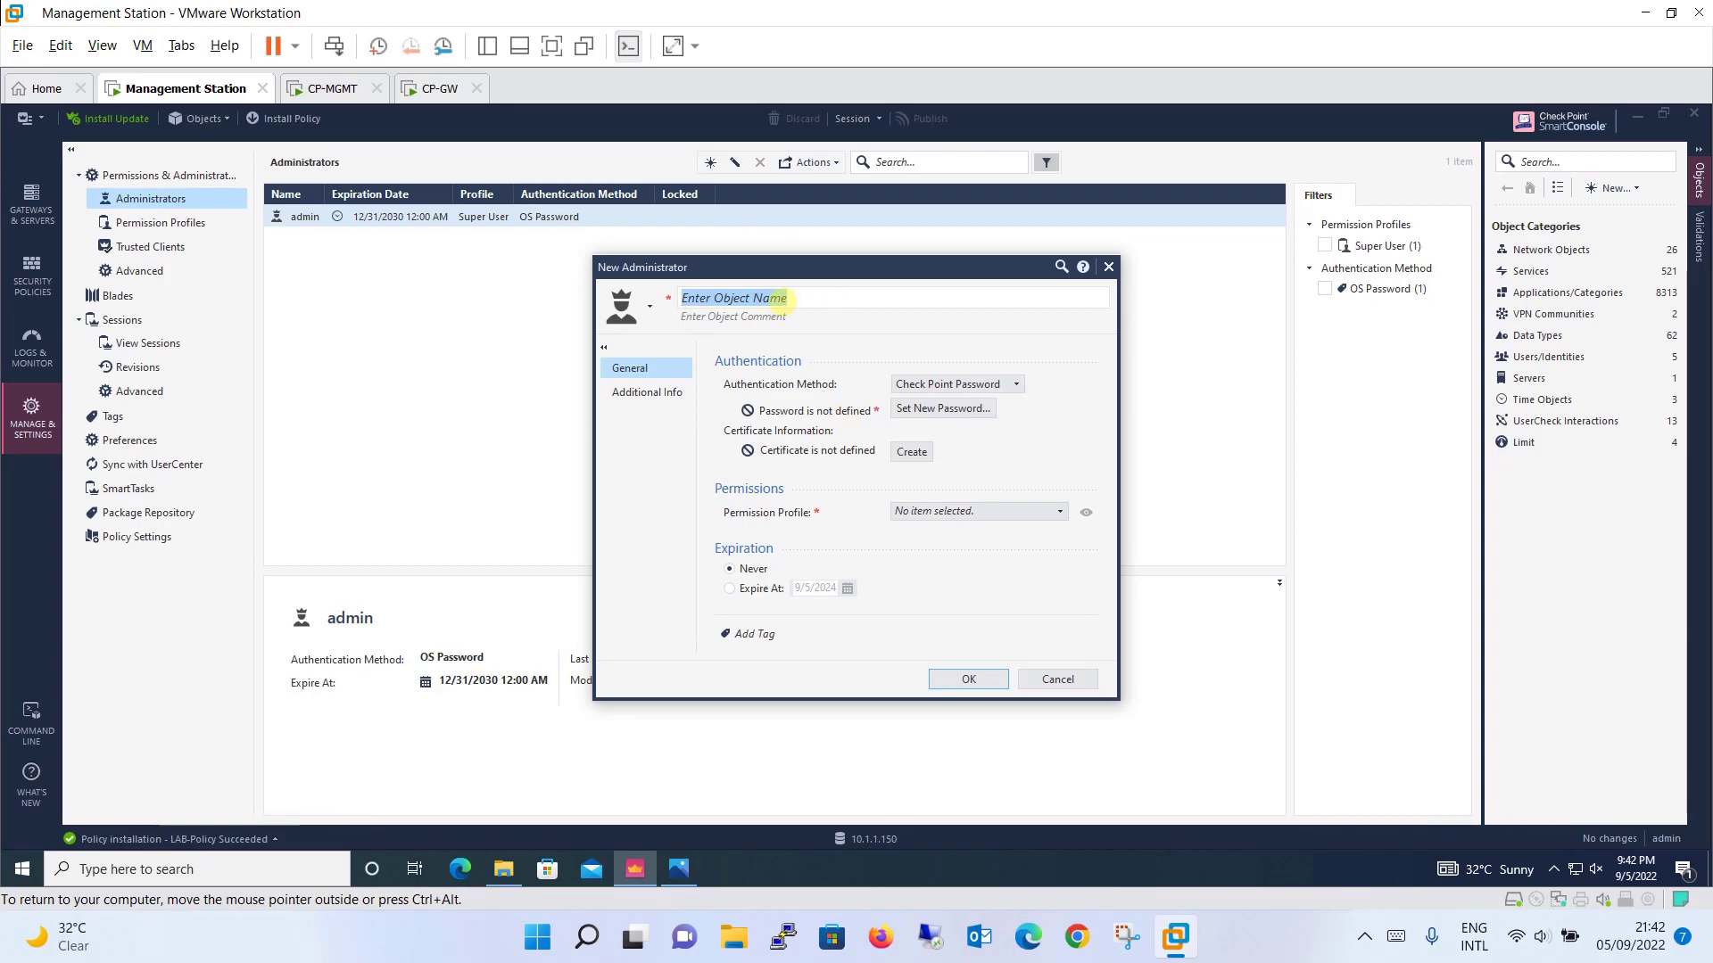
type("Securit")
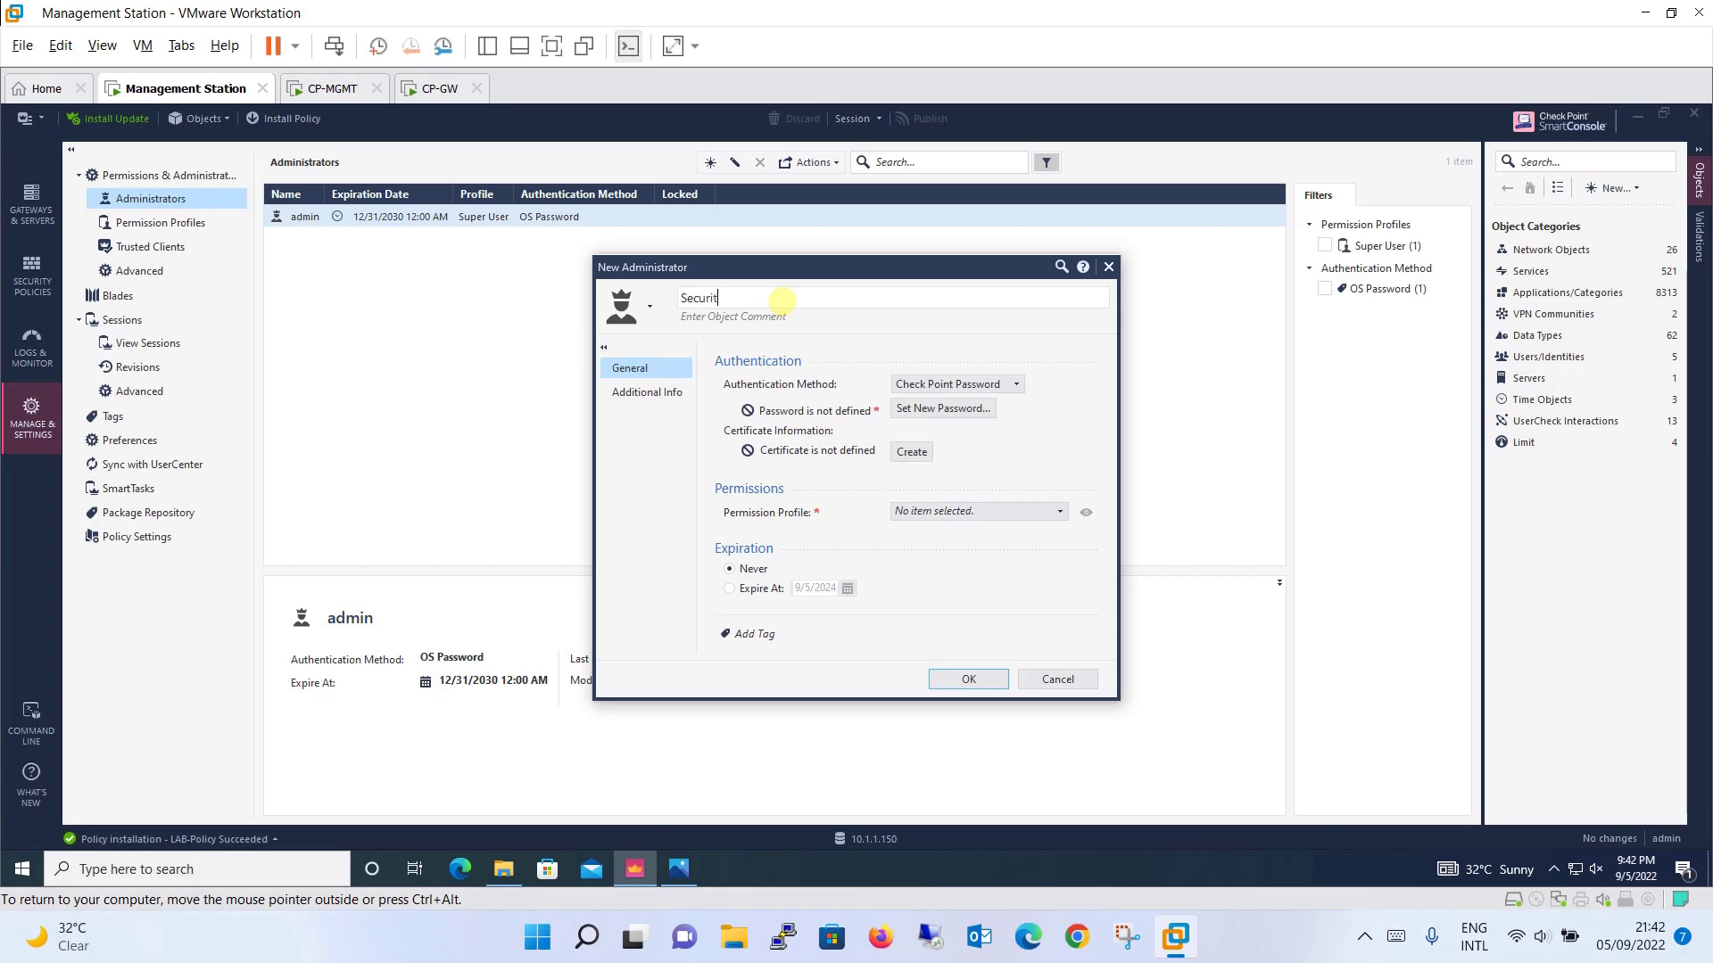
type("y_Admin")
Step: Set Security_Admin's authentication method to Check Point Password and begin setting its password
left_click(949, 384)
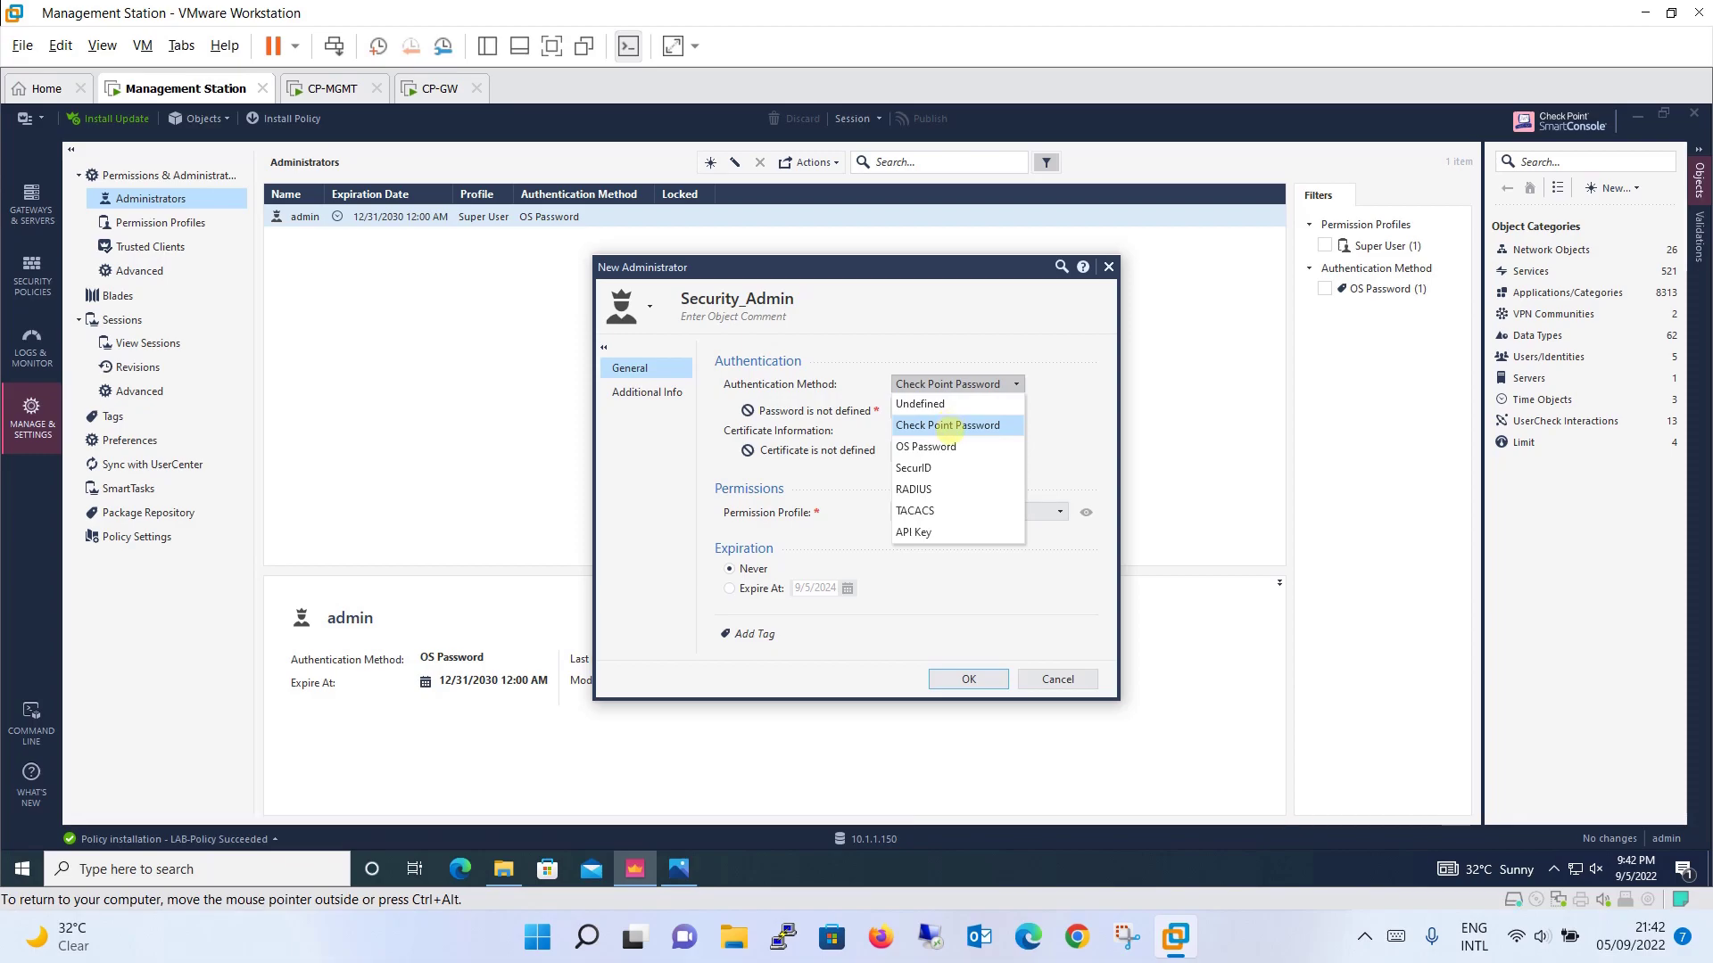
left_click(947, 446)
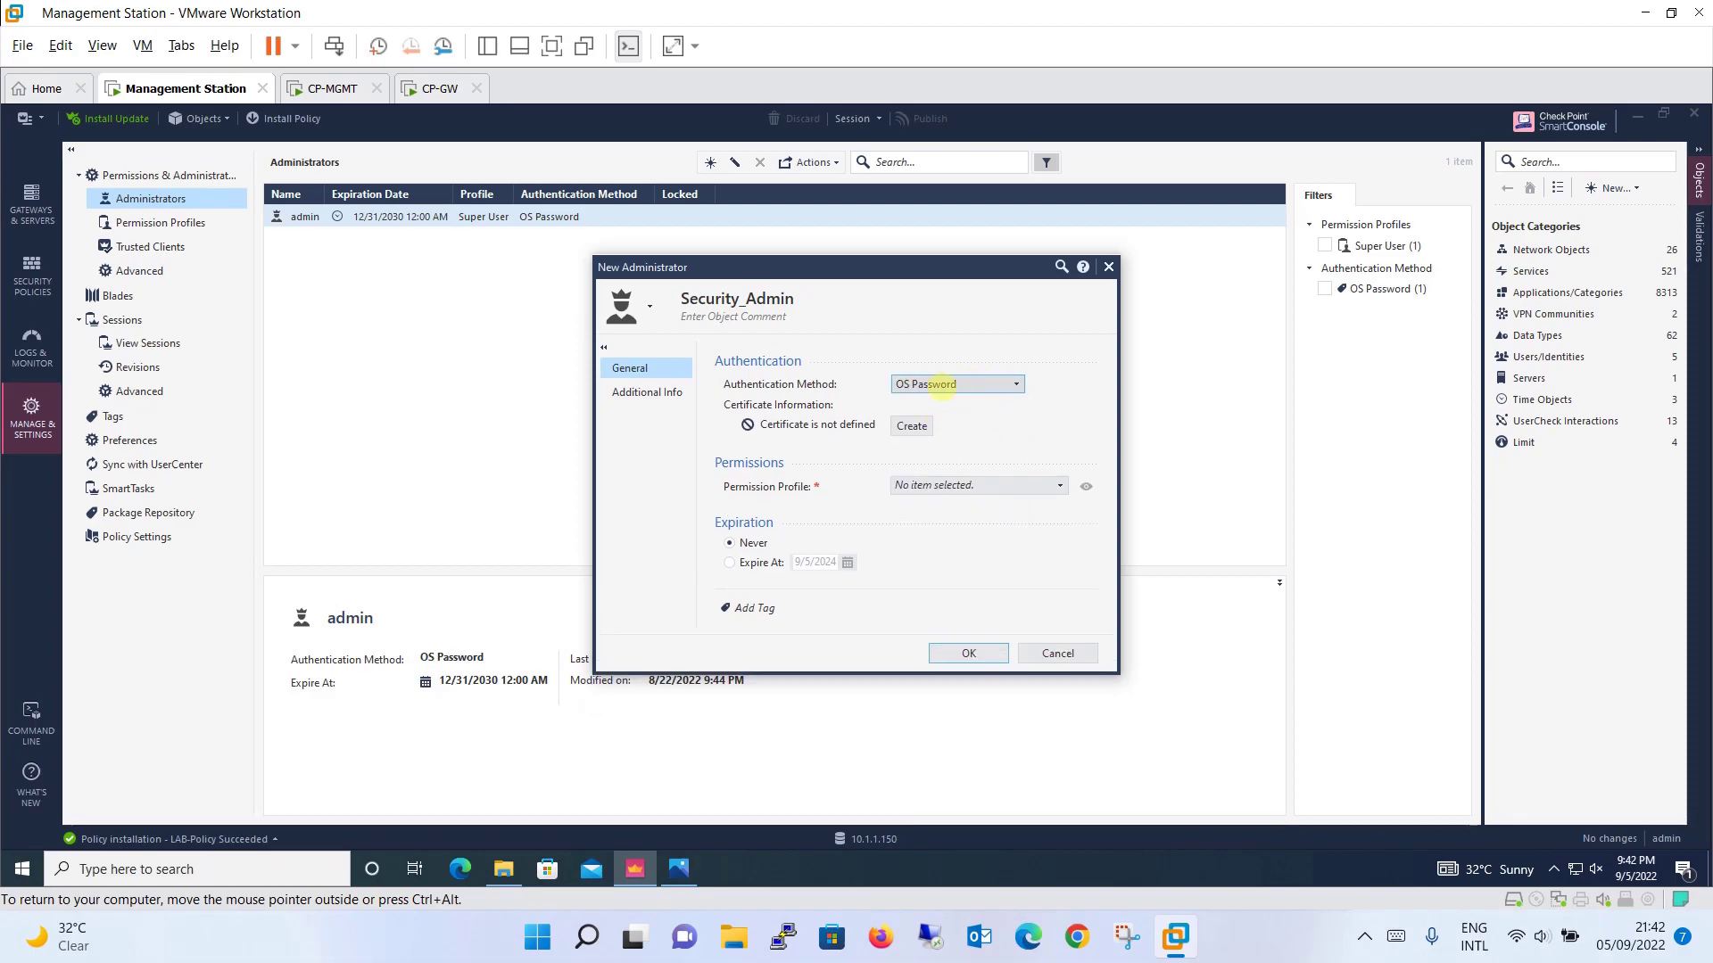
left_click(948, 383)
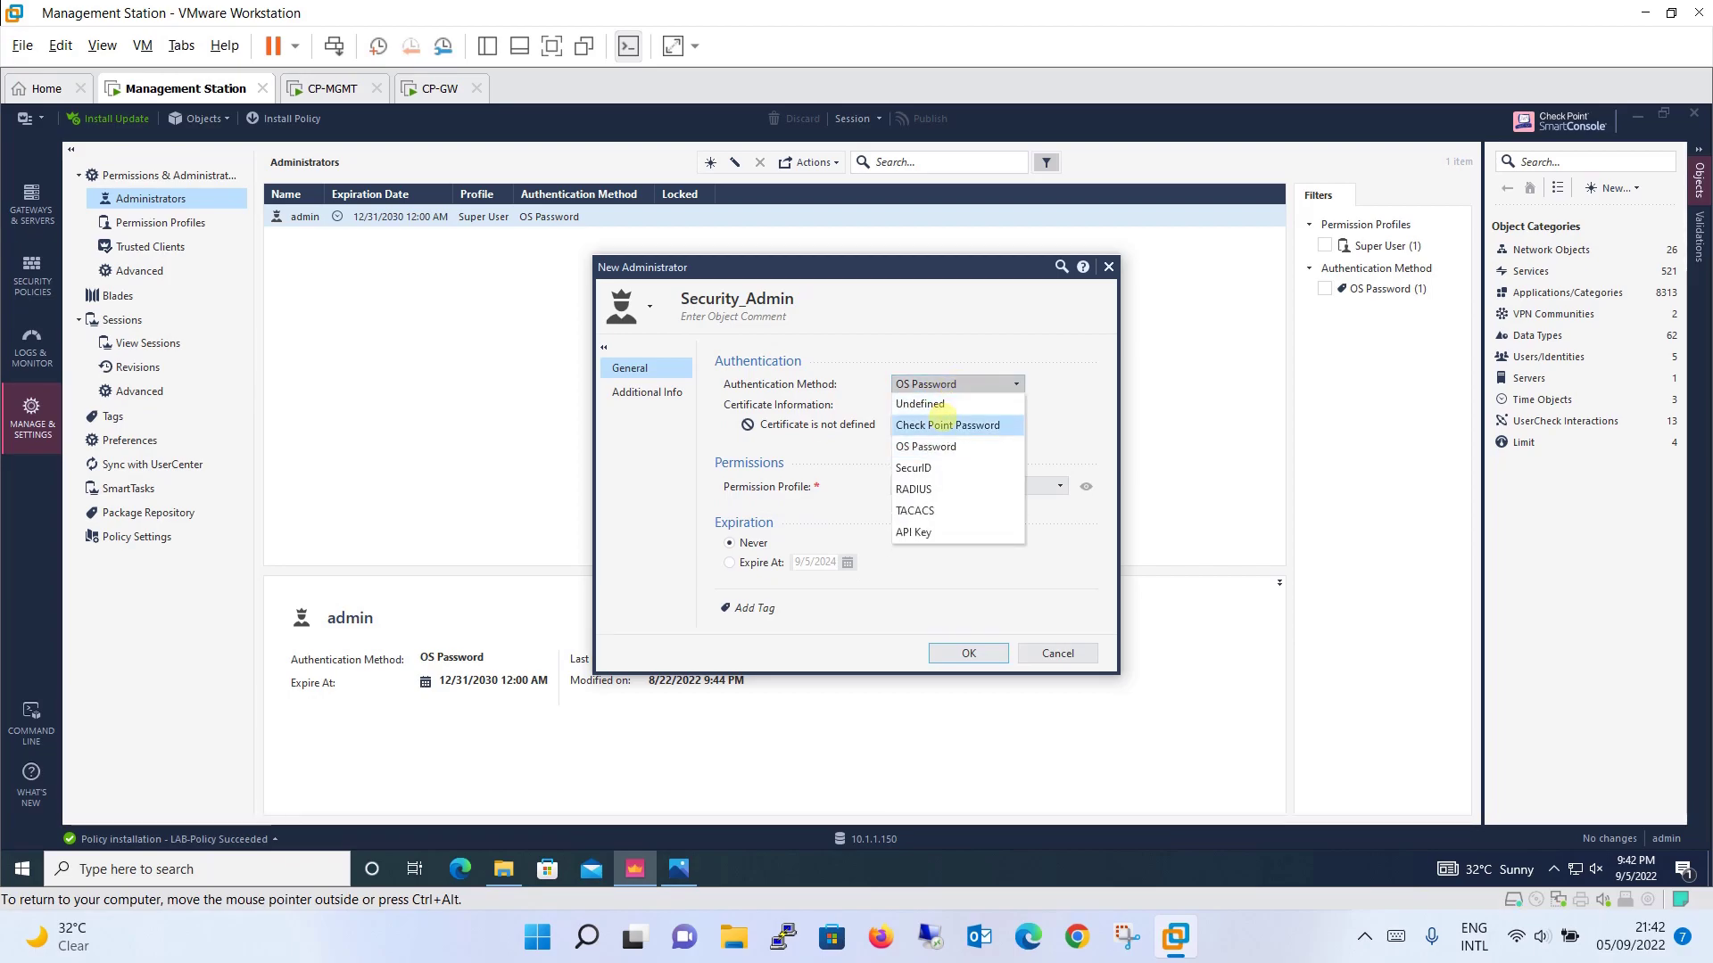
left_click(946, 425)
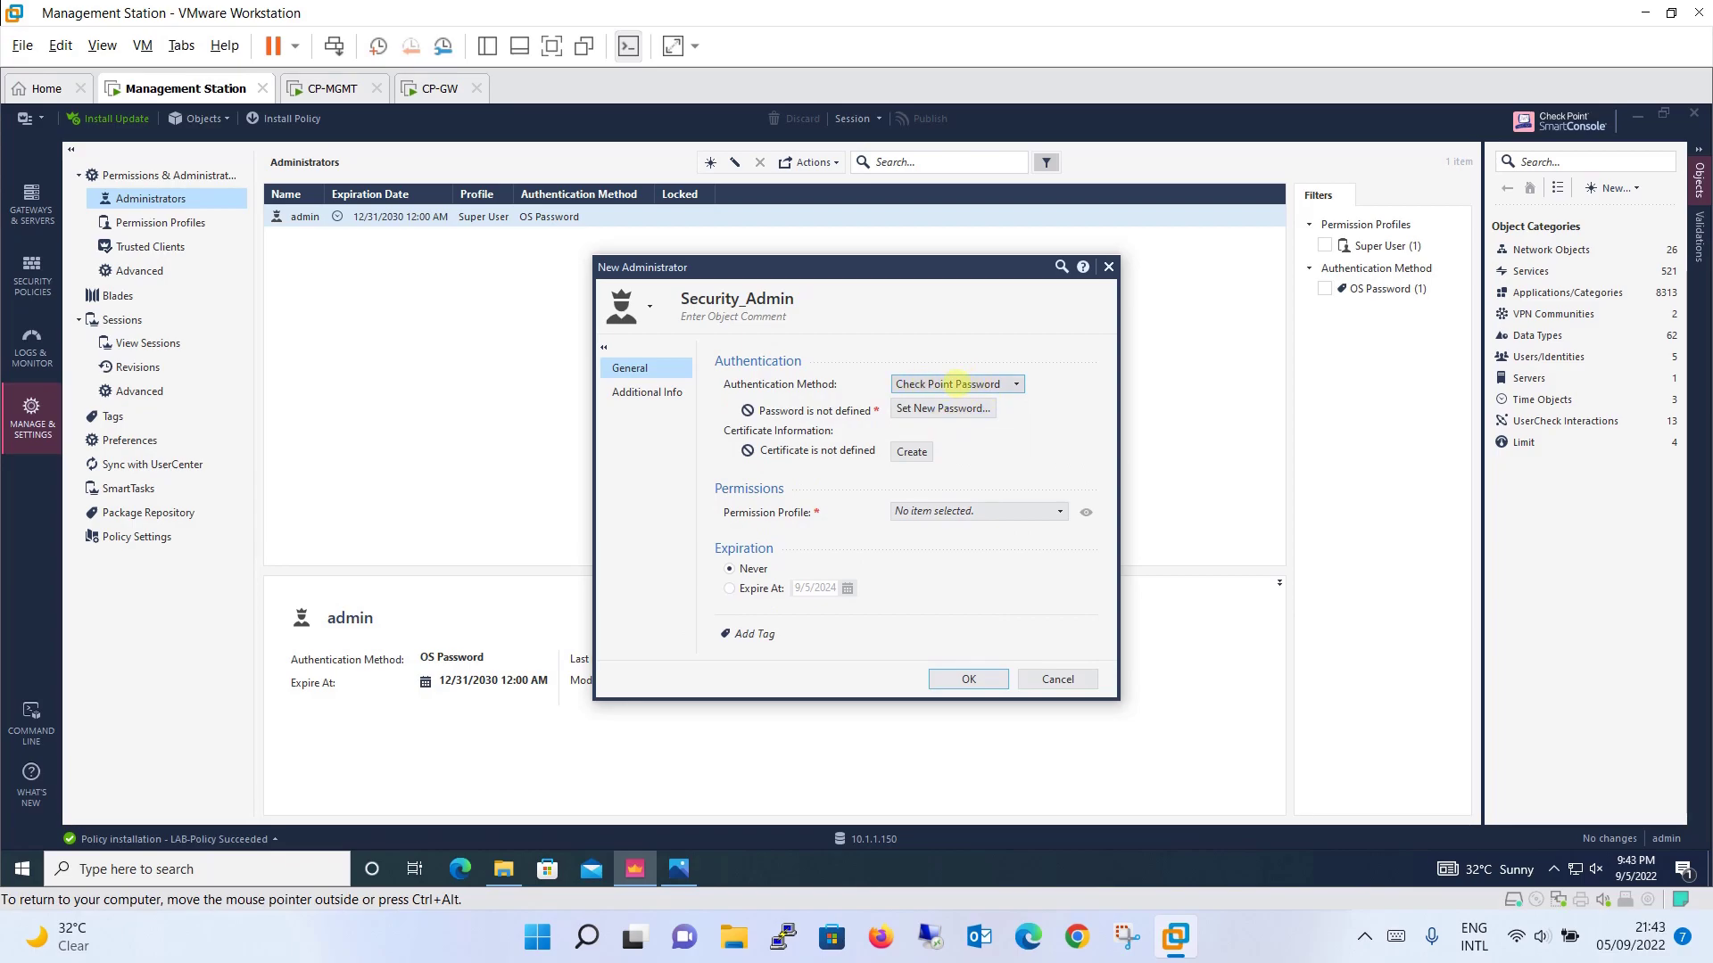
left_click(942, 409)
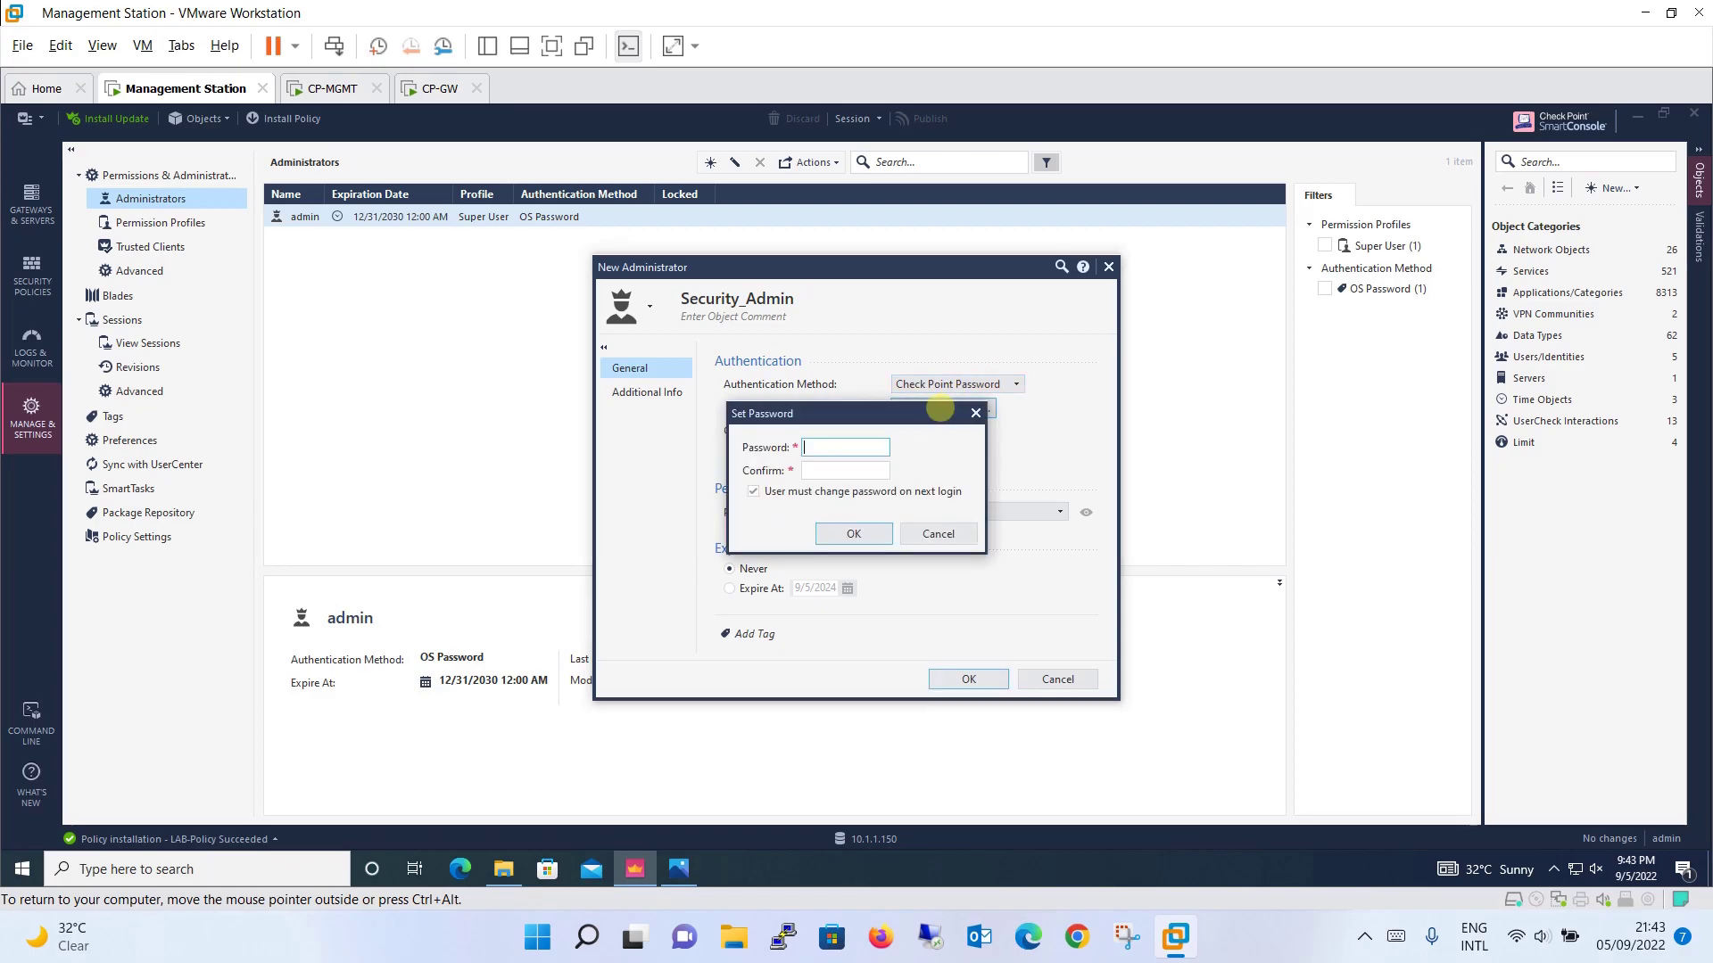
Step: Enter and confirm Security_Admin's password, keeping change-on-next-login required
type("admin")
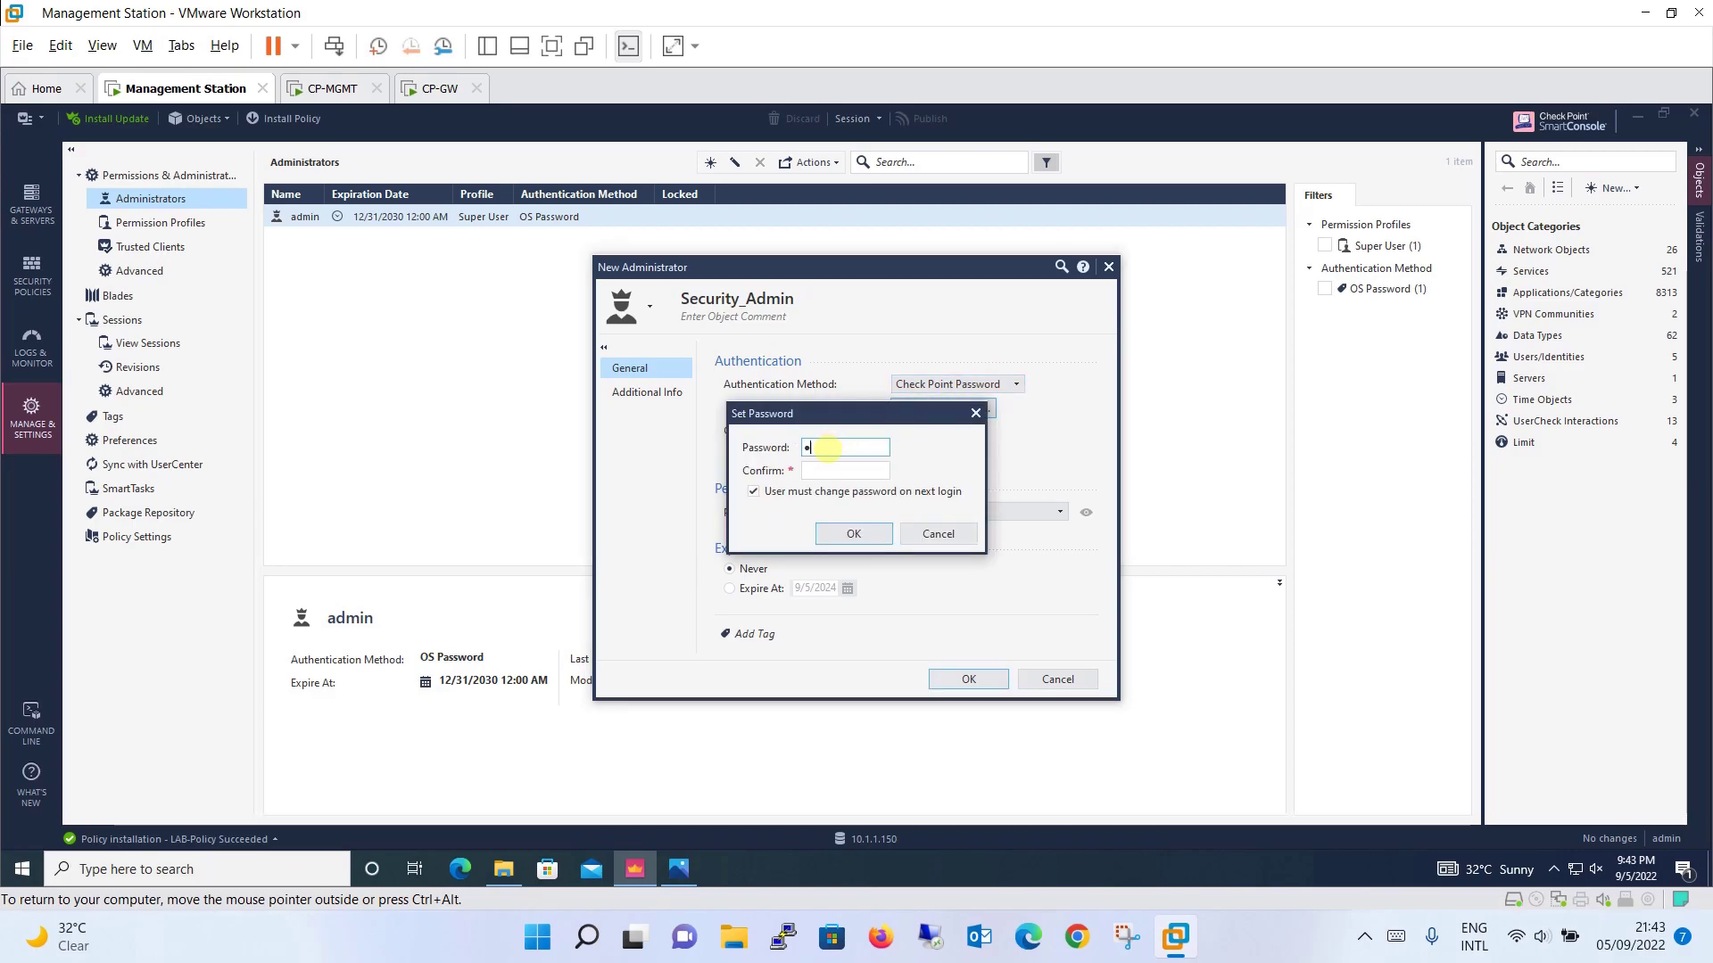
type("12345")
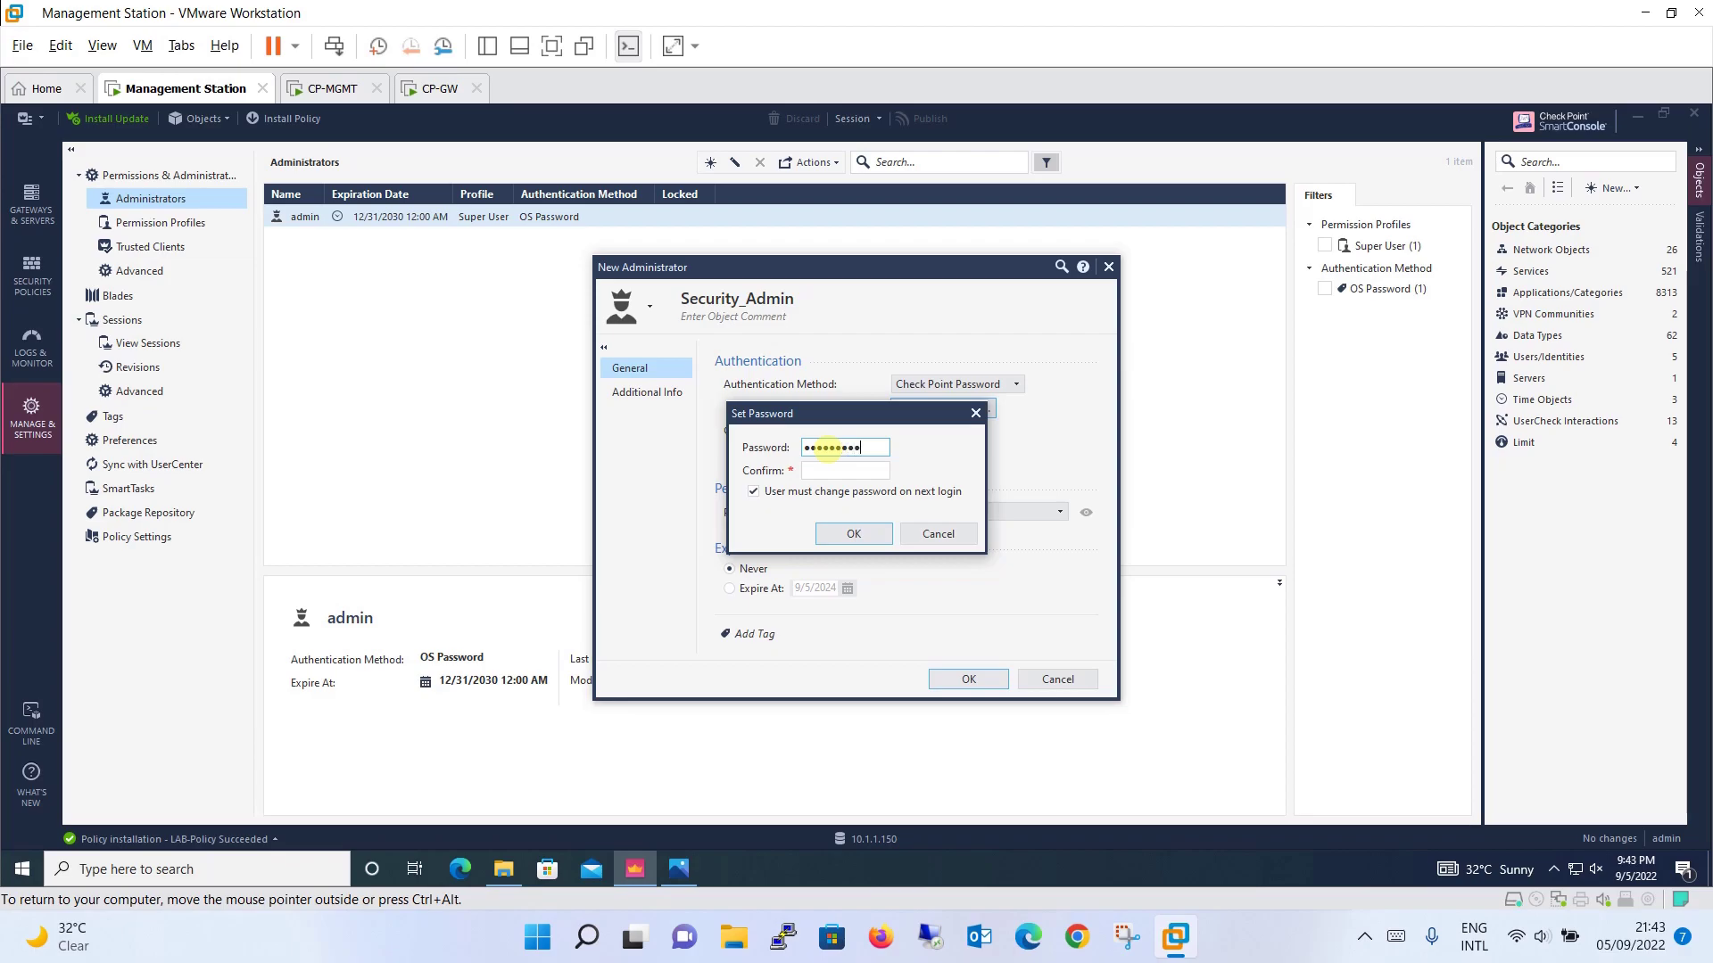
key("Tab")
type("admin123")
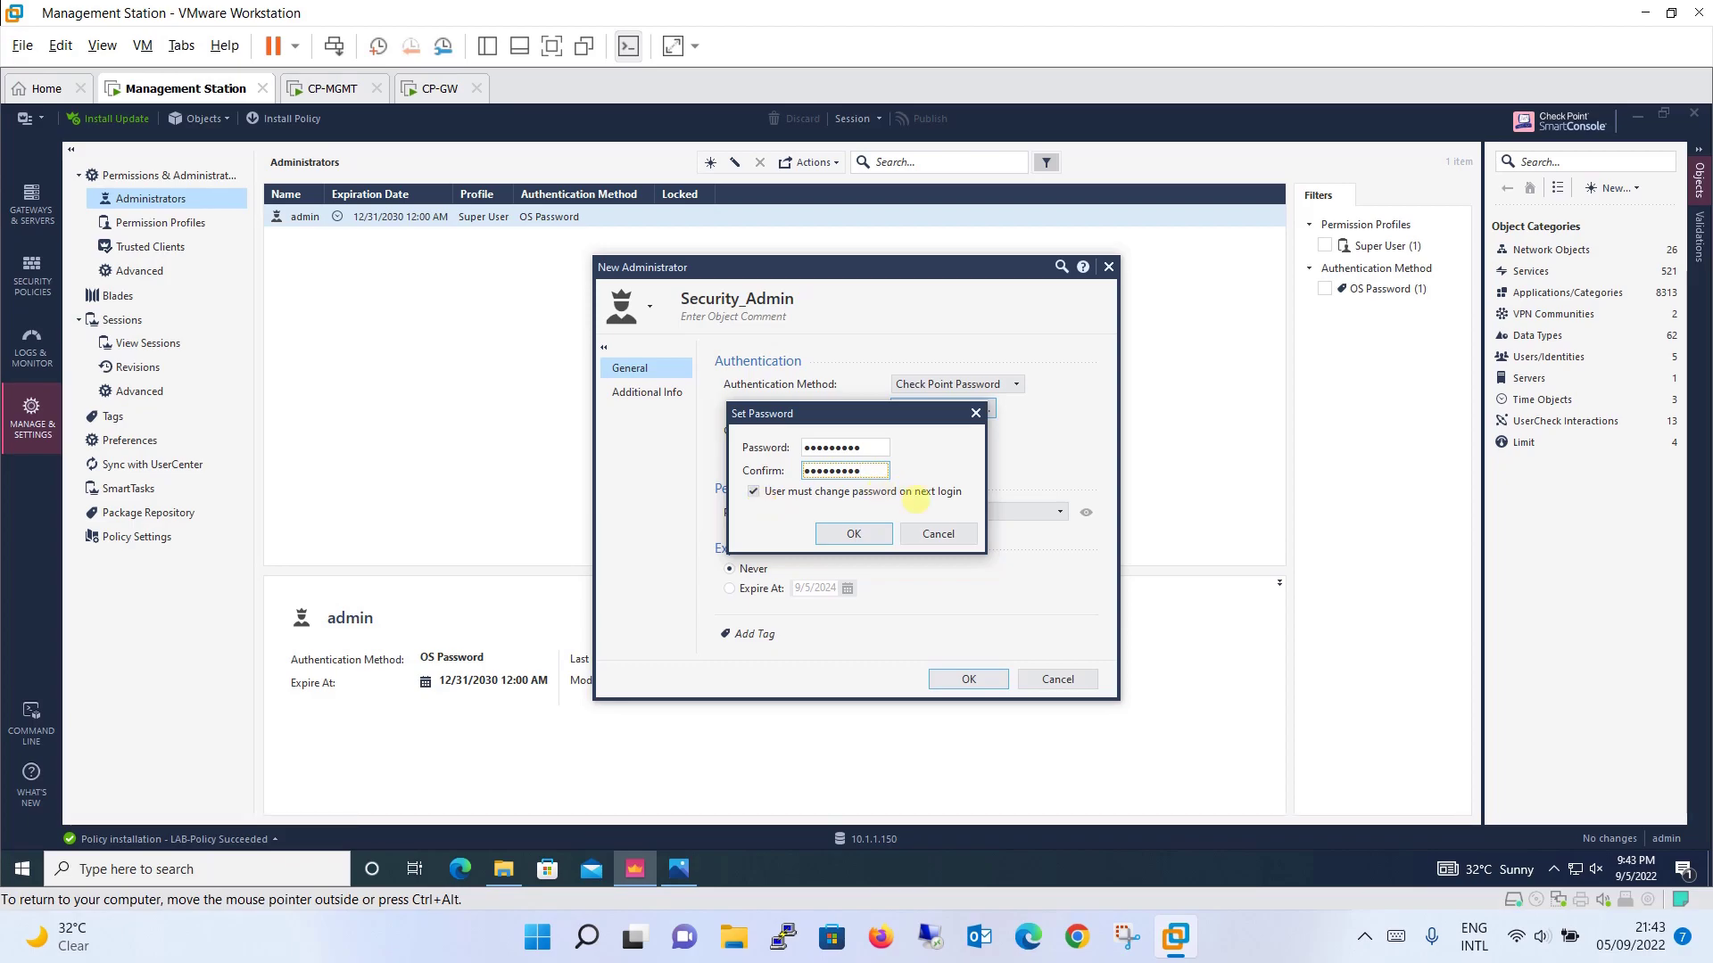
left_click(852, 533)
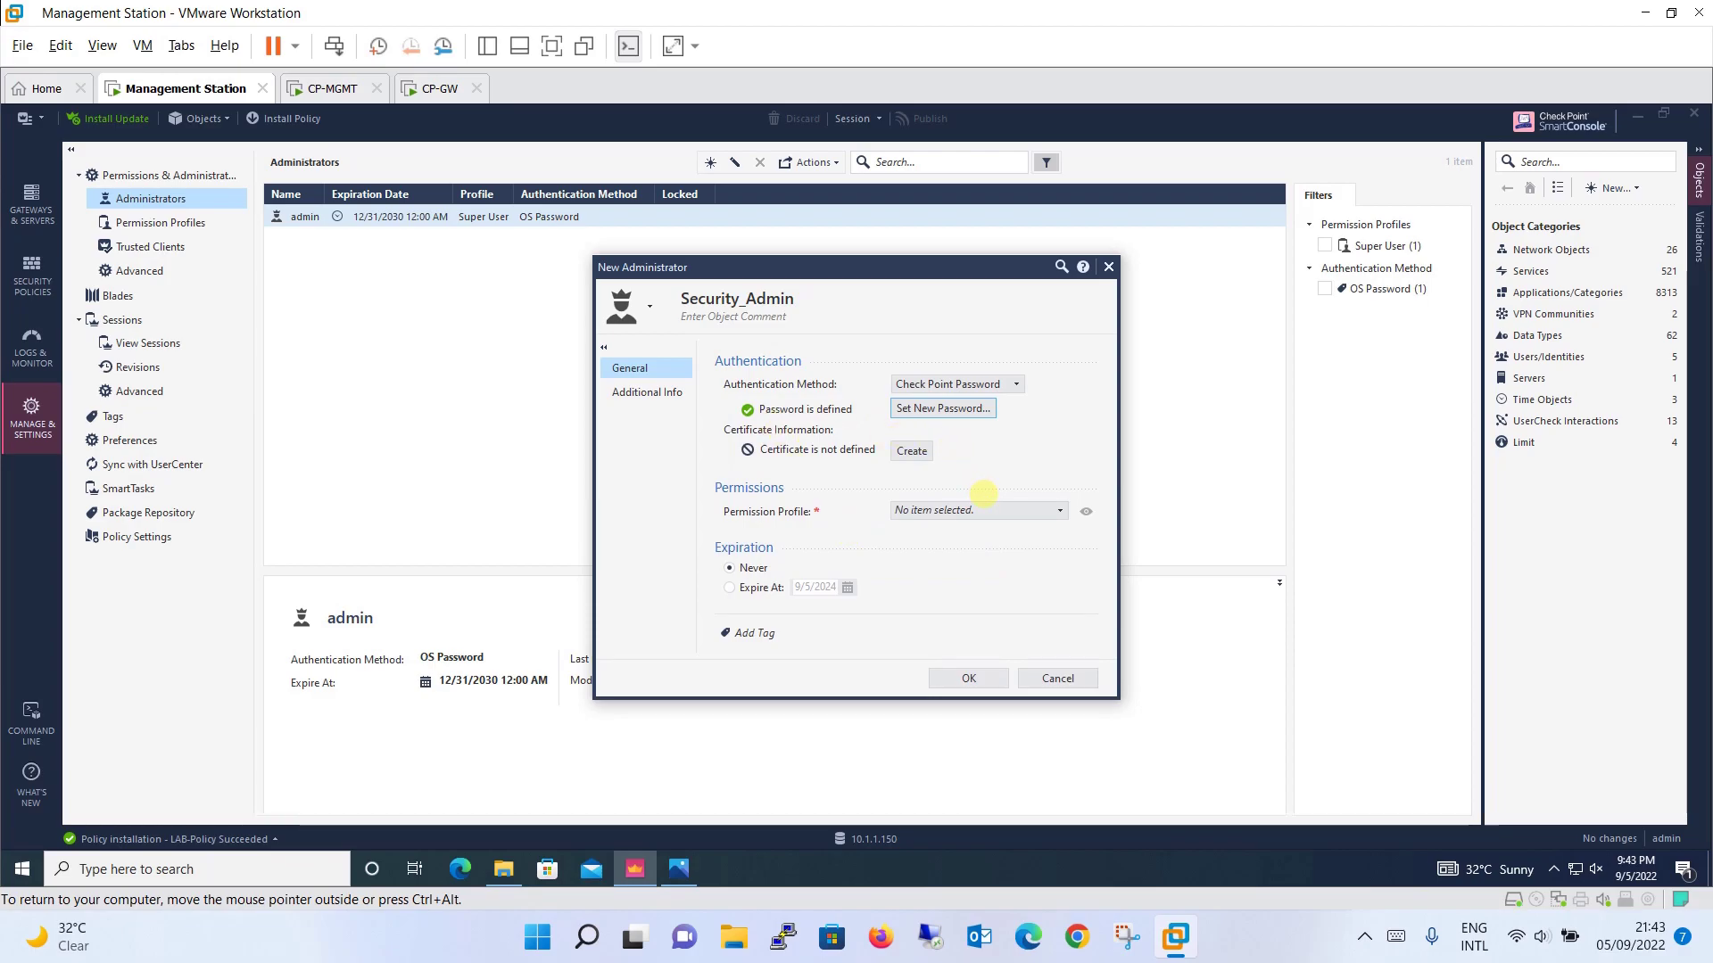
Step: Assign Security_Admin the Super User profile, set expiration to Never, and save the administrator
left_click(986, 510)
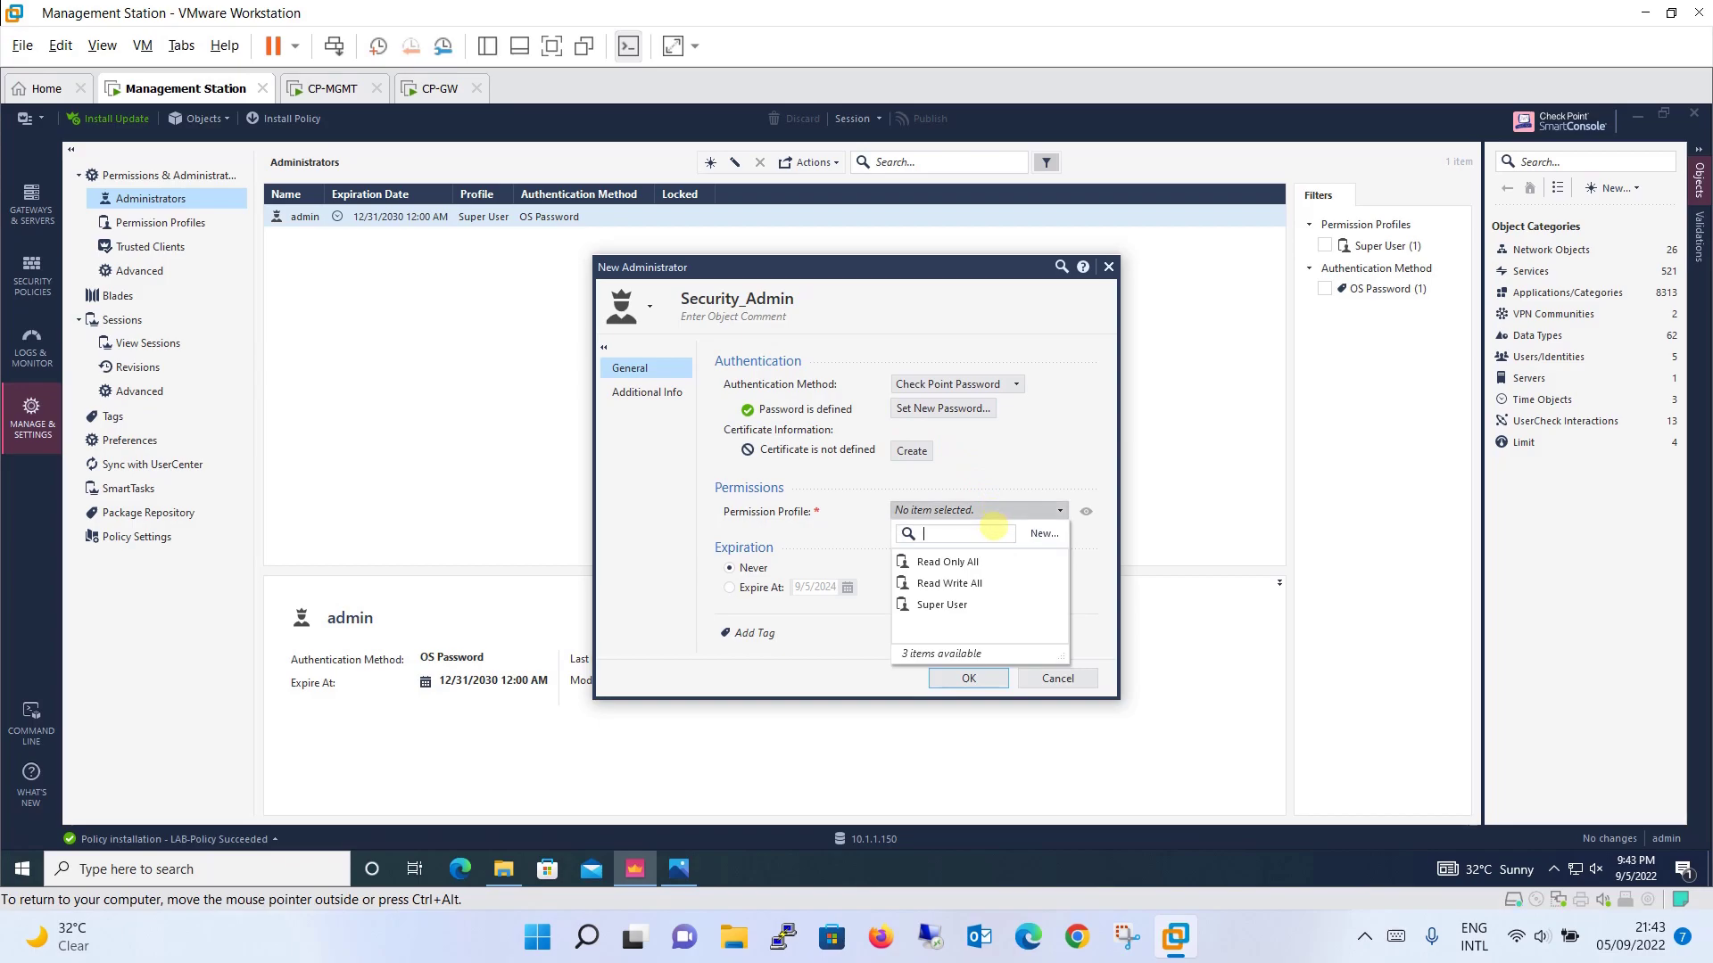
left_click(953, 604)
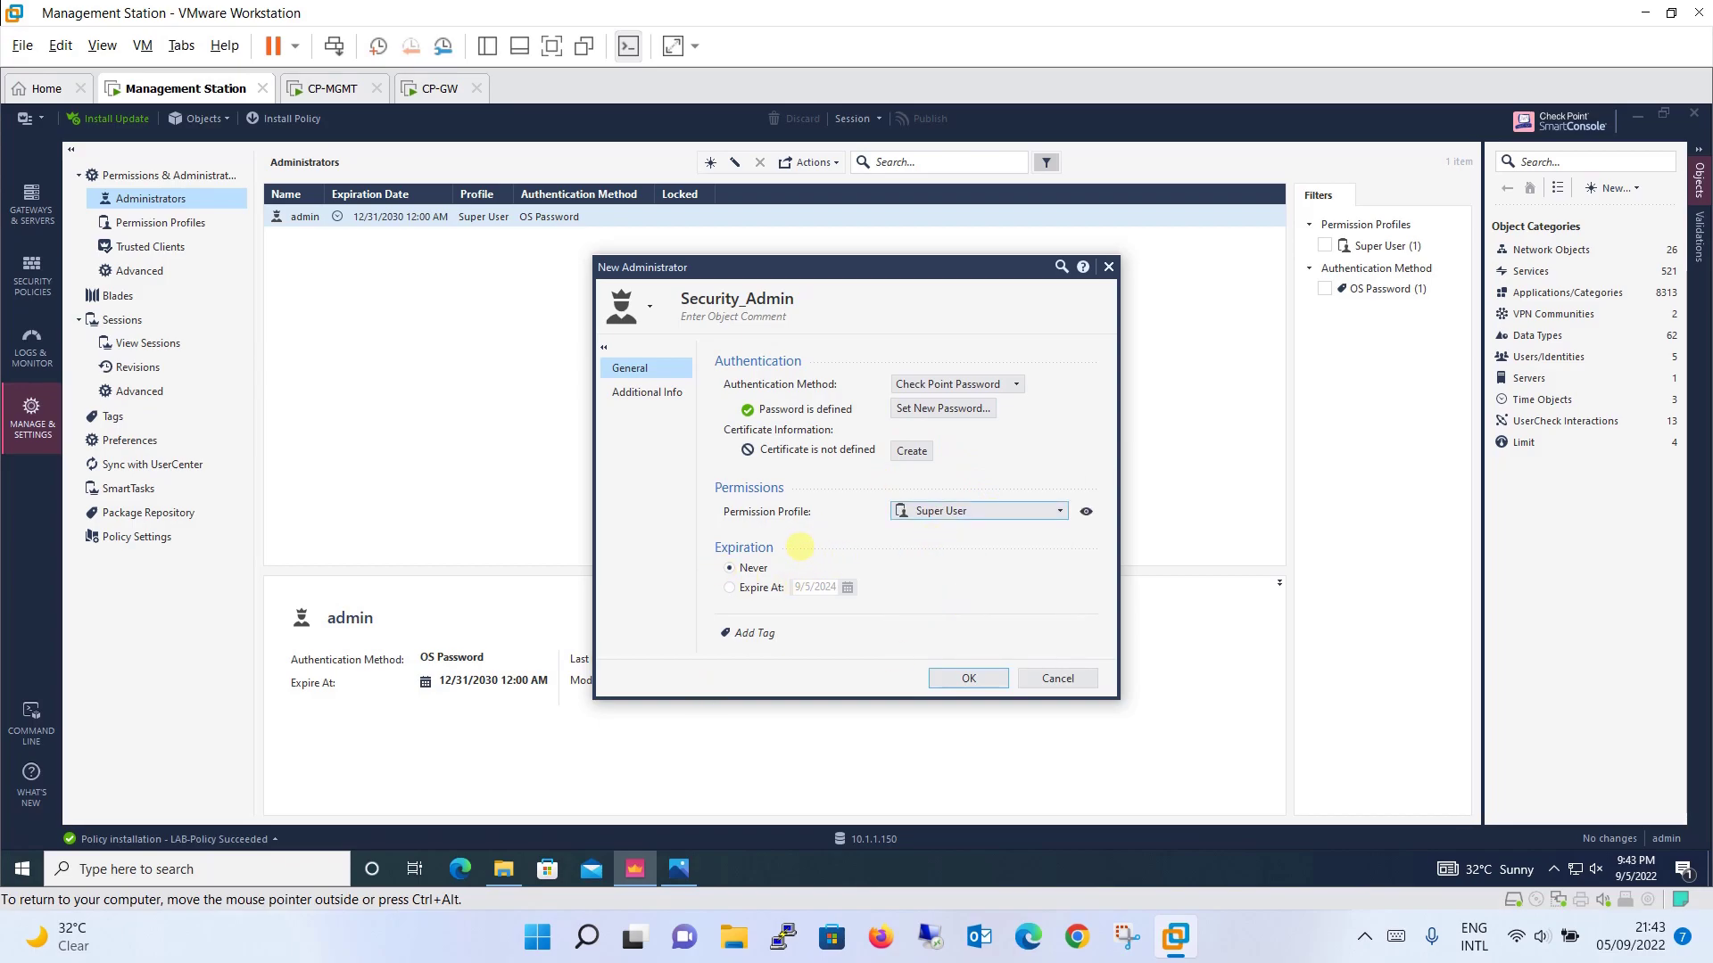
left_click(730, 587)
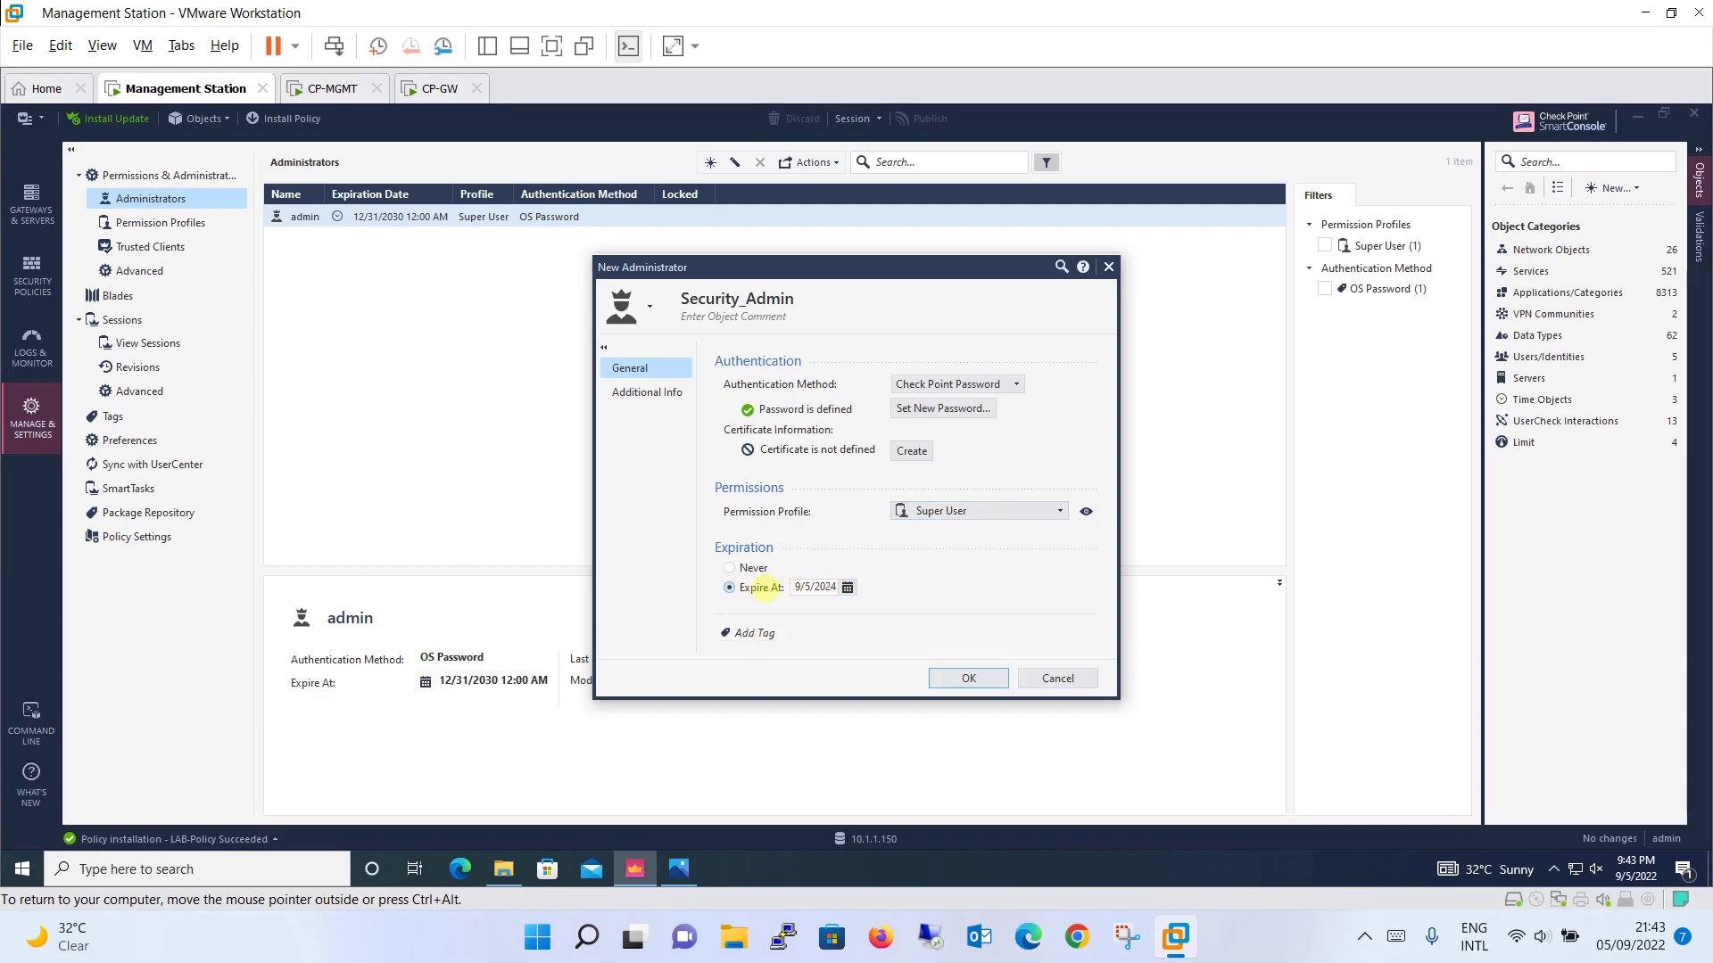
left_click(730, 568)
left_click(634, 391)
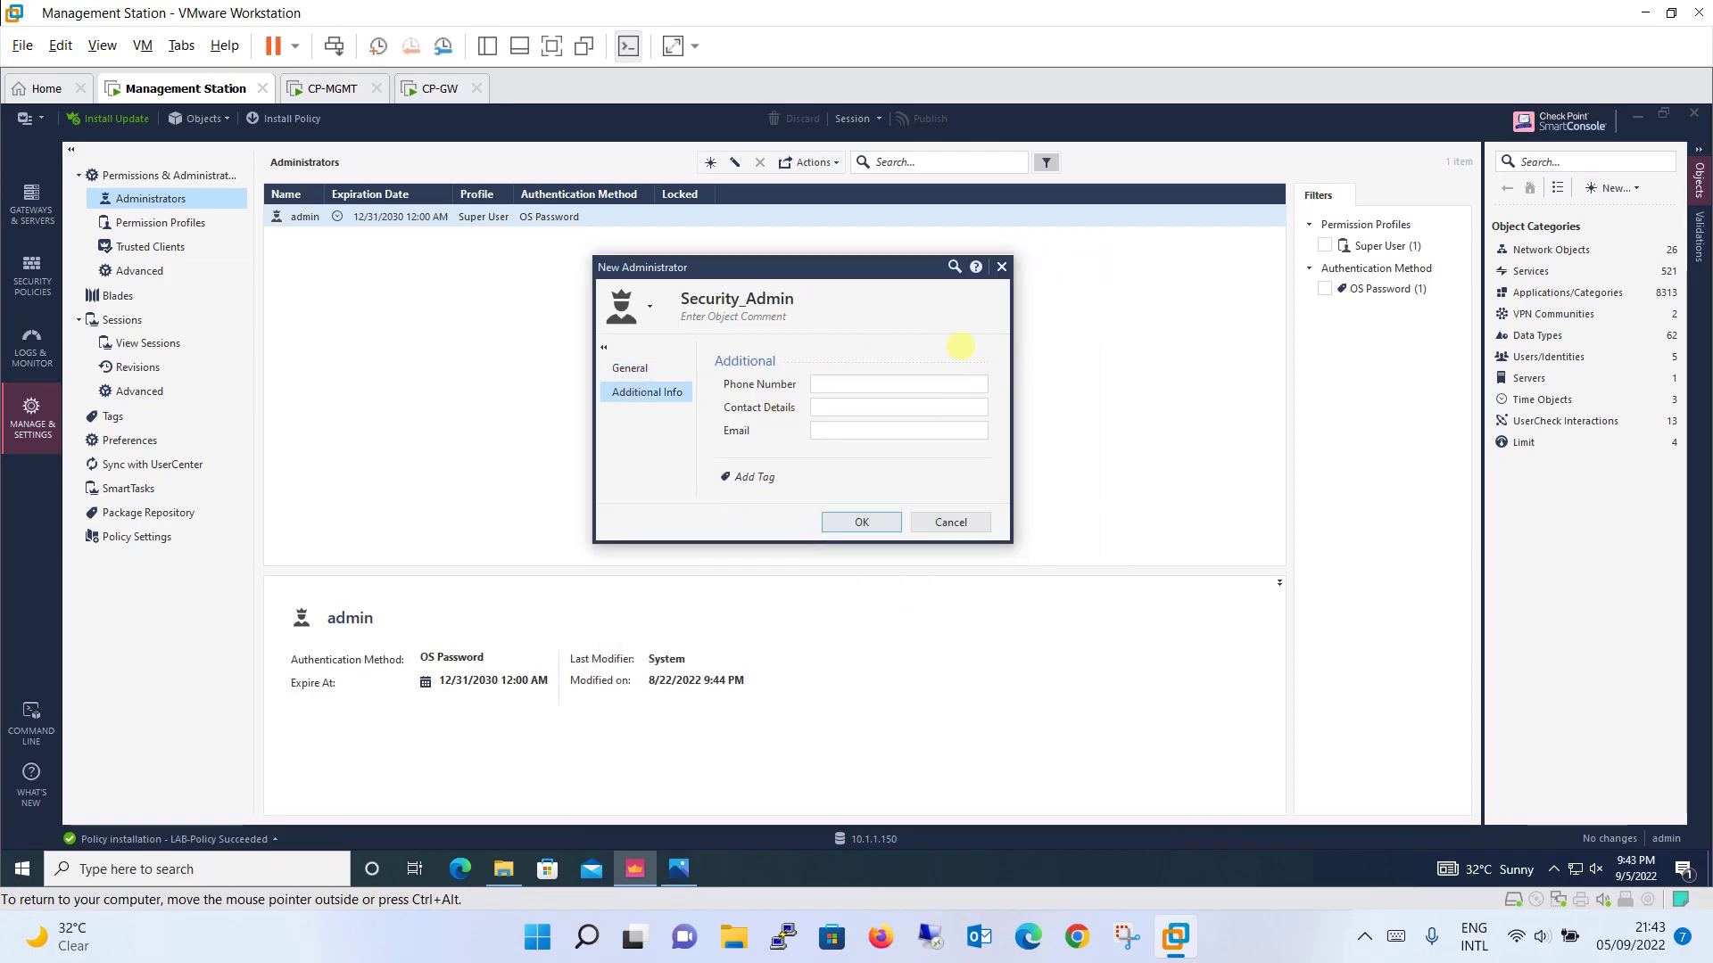
left_click(882, 522)
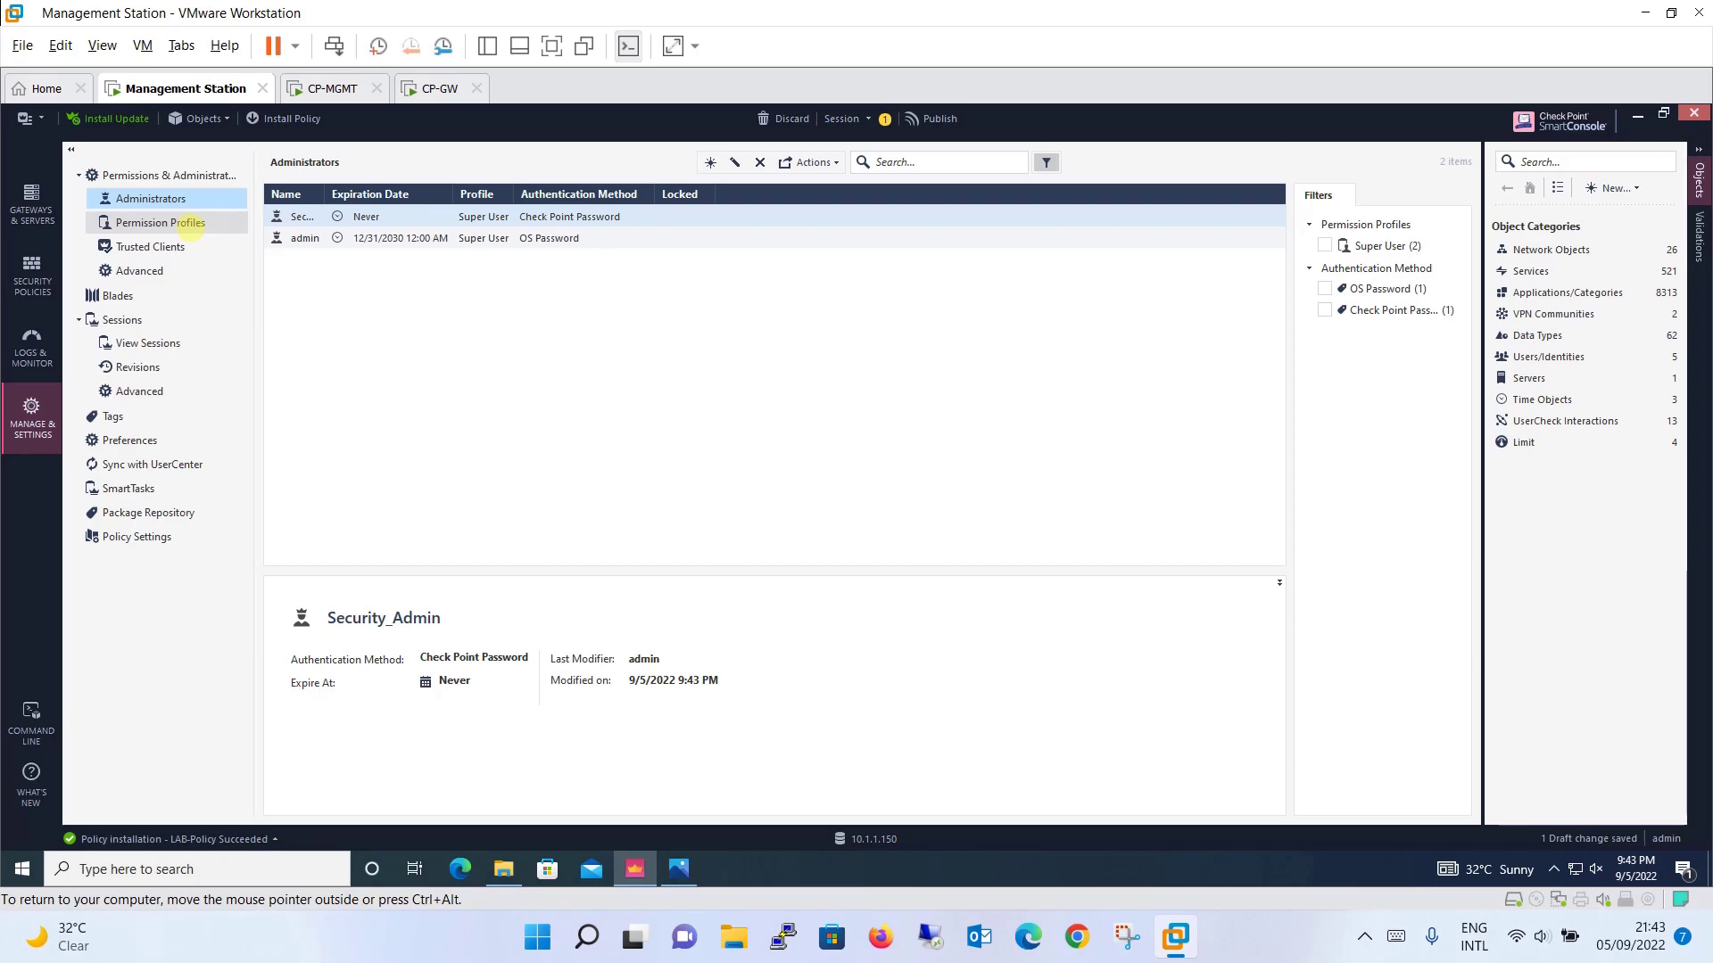
Step: Open the AnyHost client from the Trusted Clients list for editing
left_click(185, 247)
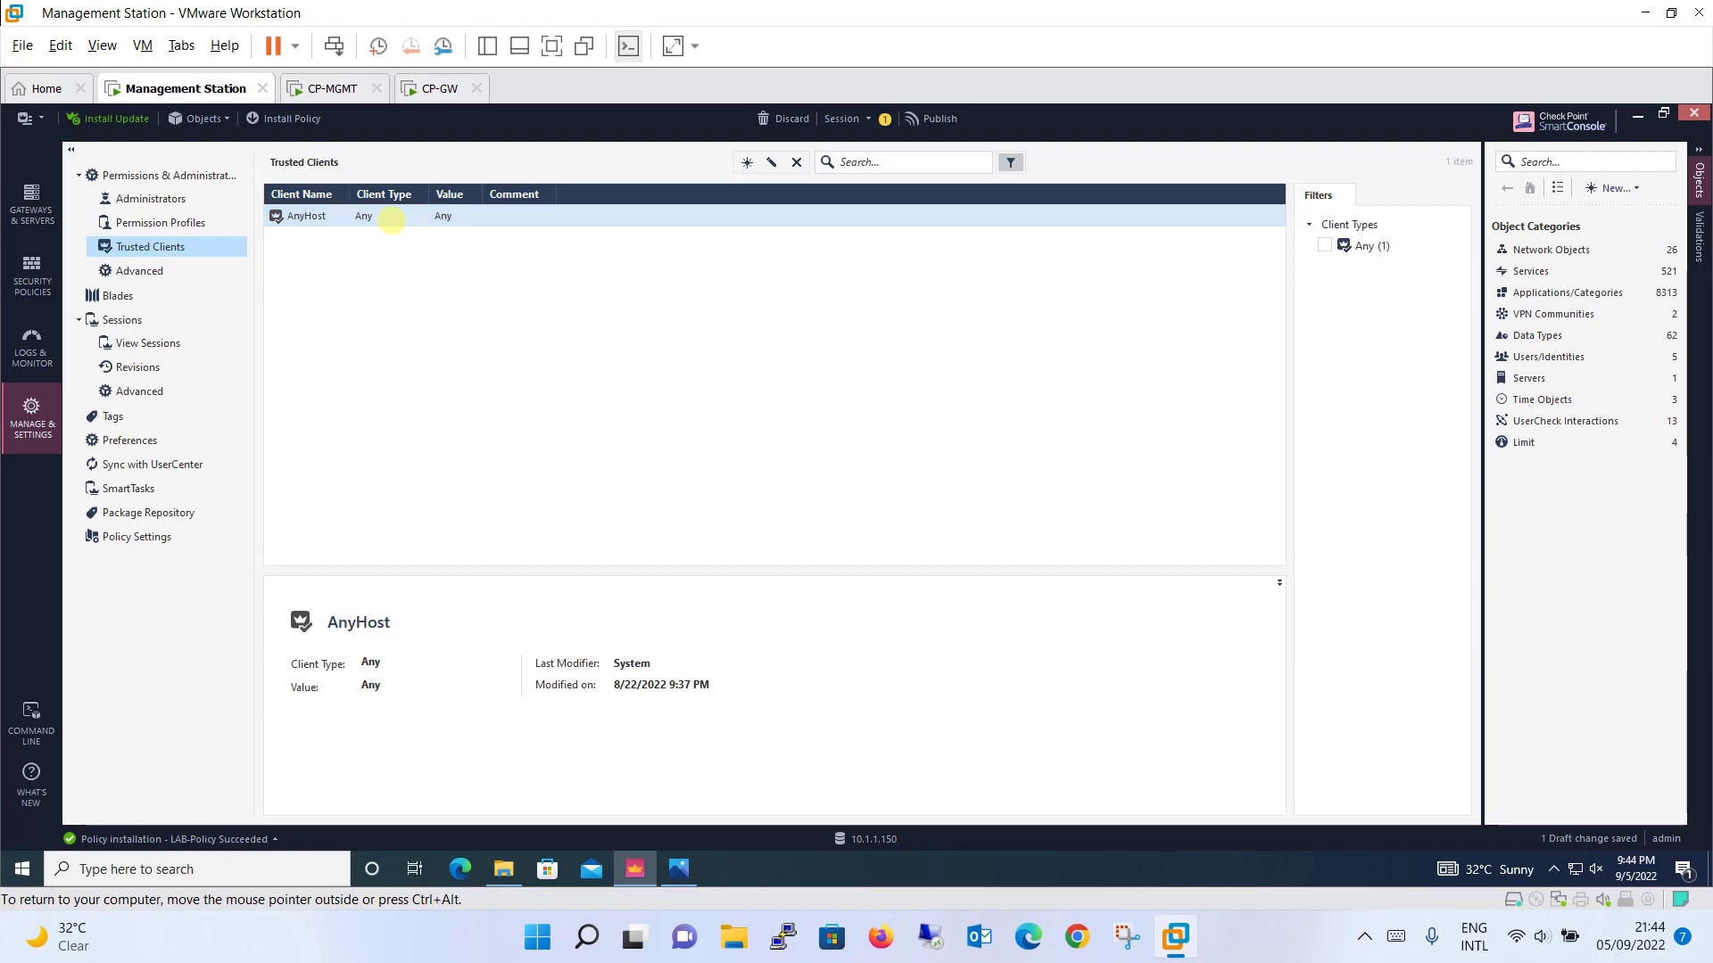
double_click(391, 219)
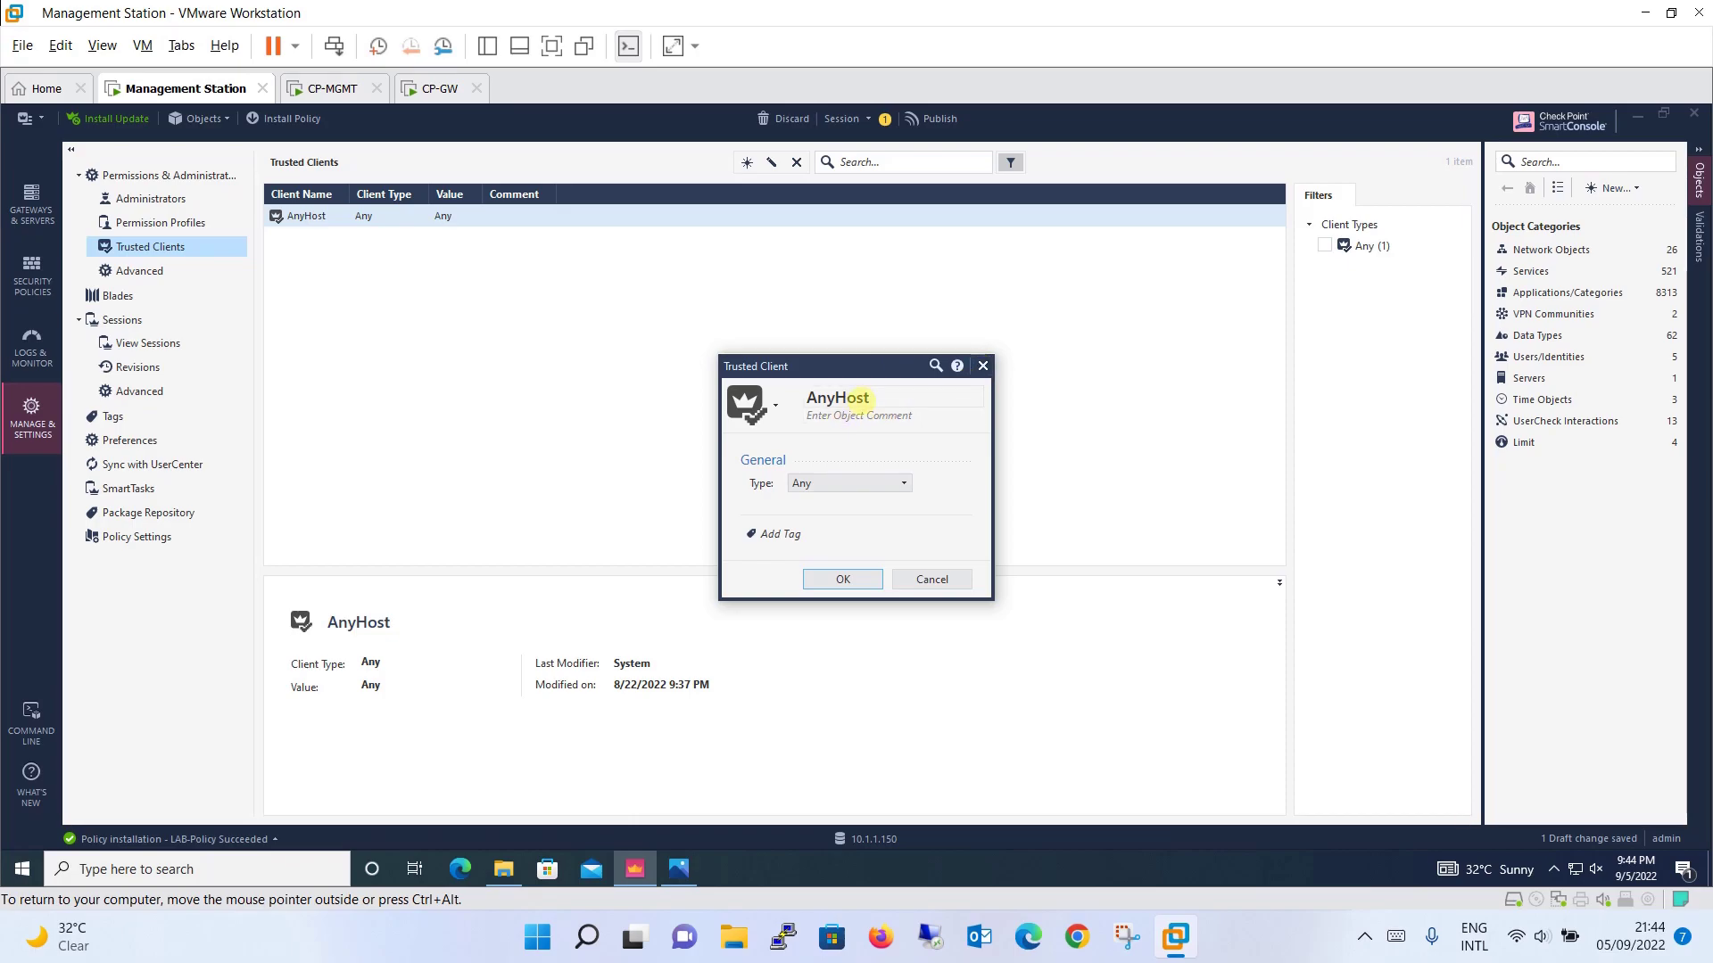
left_click(859, 397)
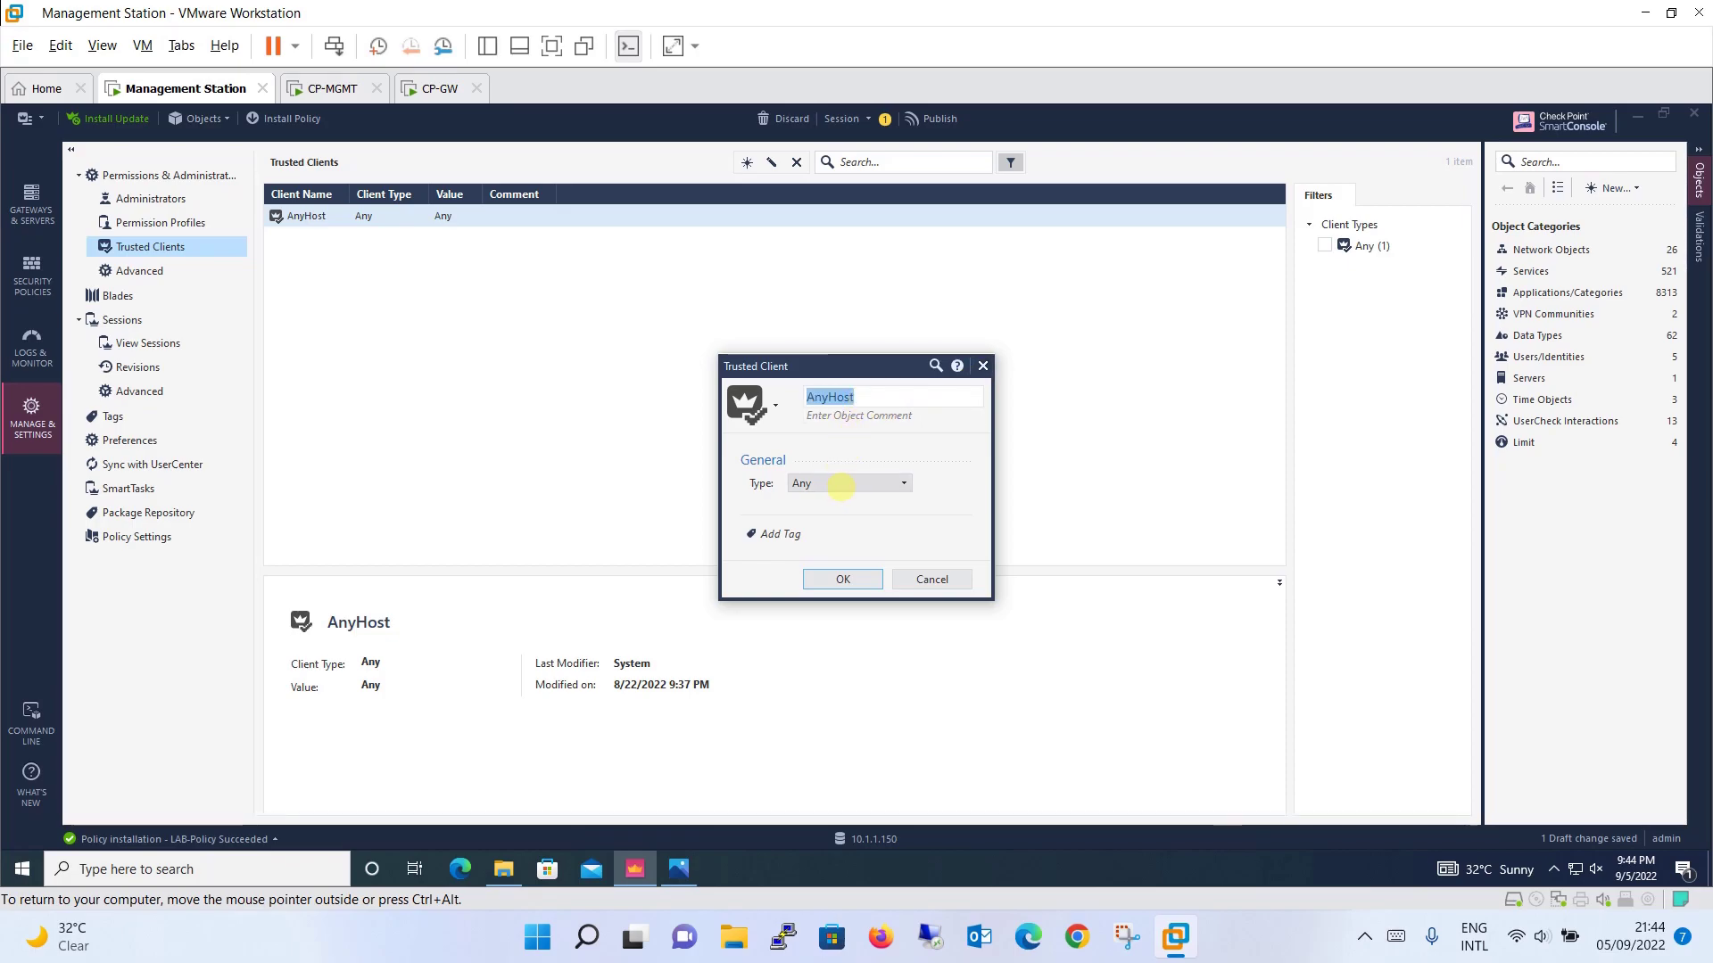
Step: Try the IPv4 Address, IPv4 Address Range and Netmask types, then discard the changes so AnyHost stays Any
left_click(841, 483)
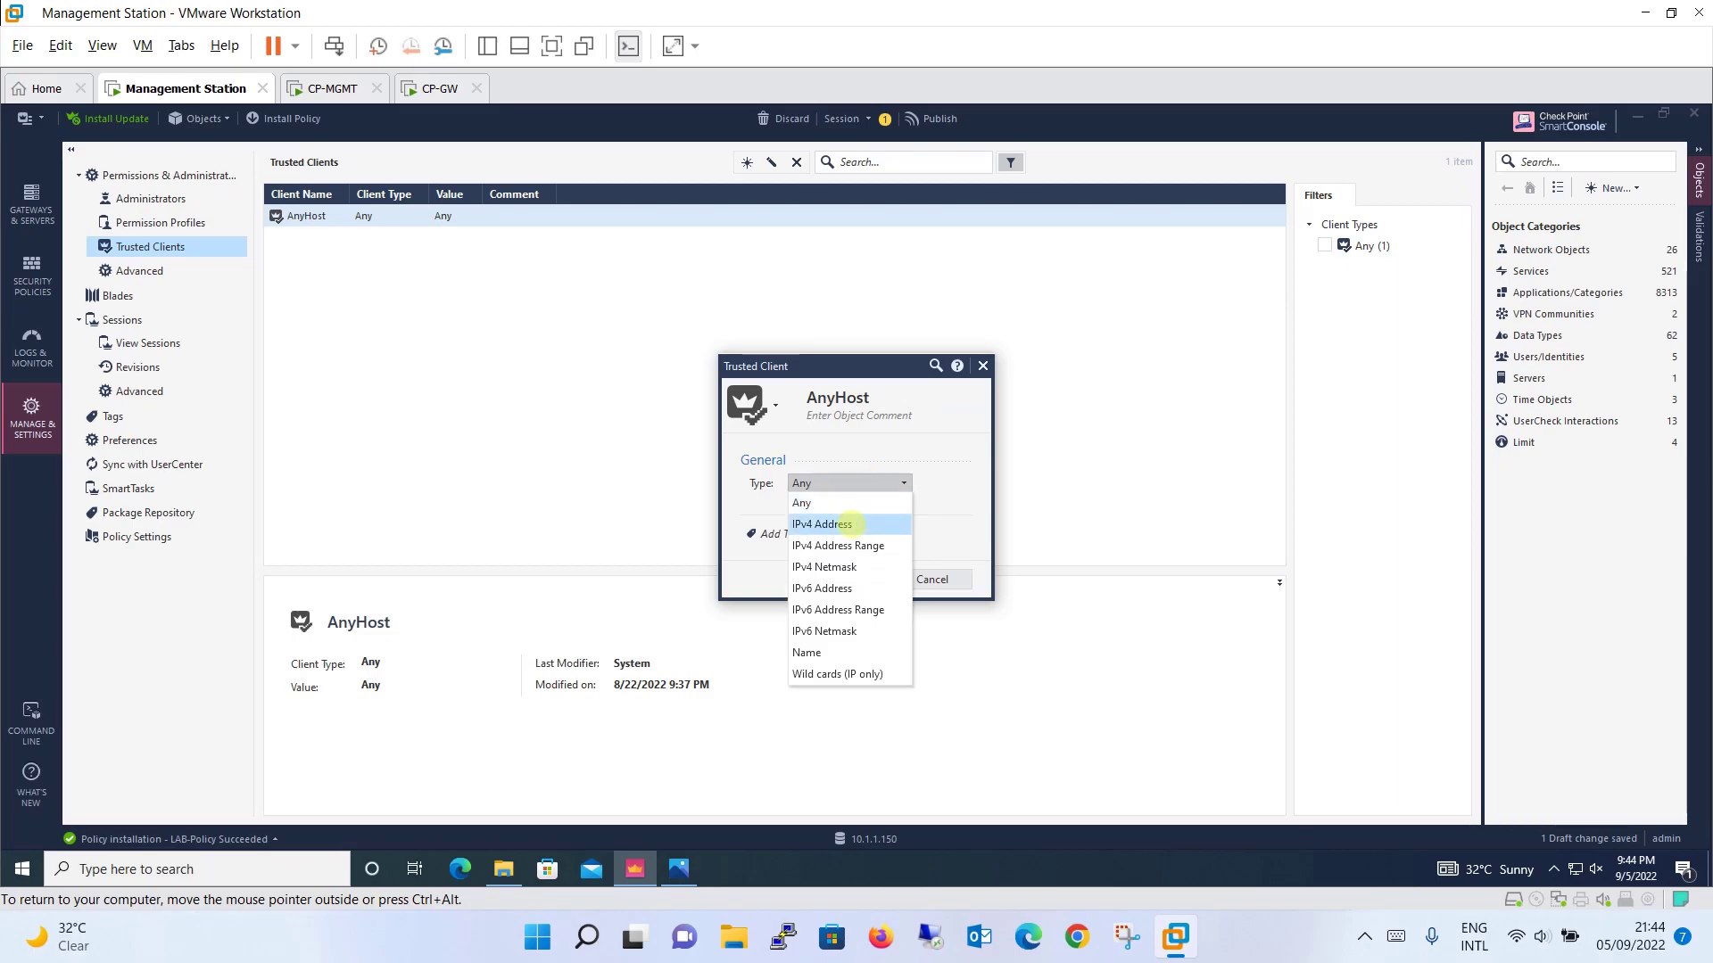
left_click(843, 524)
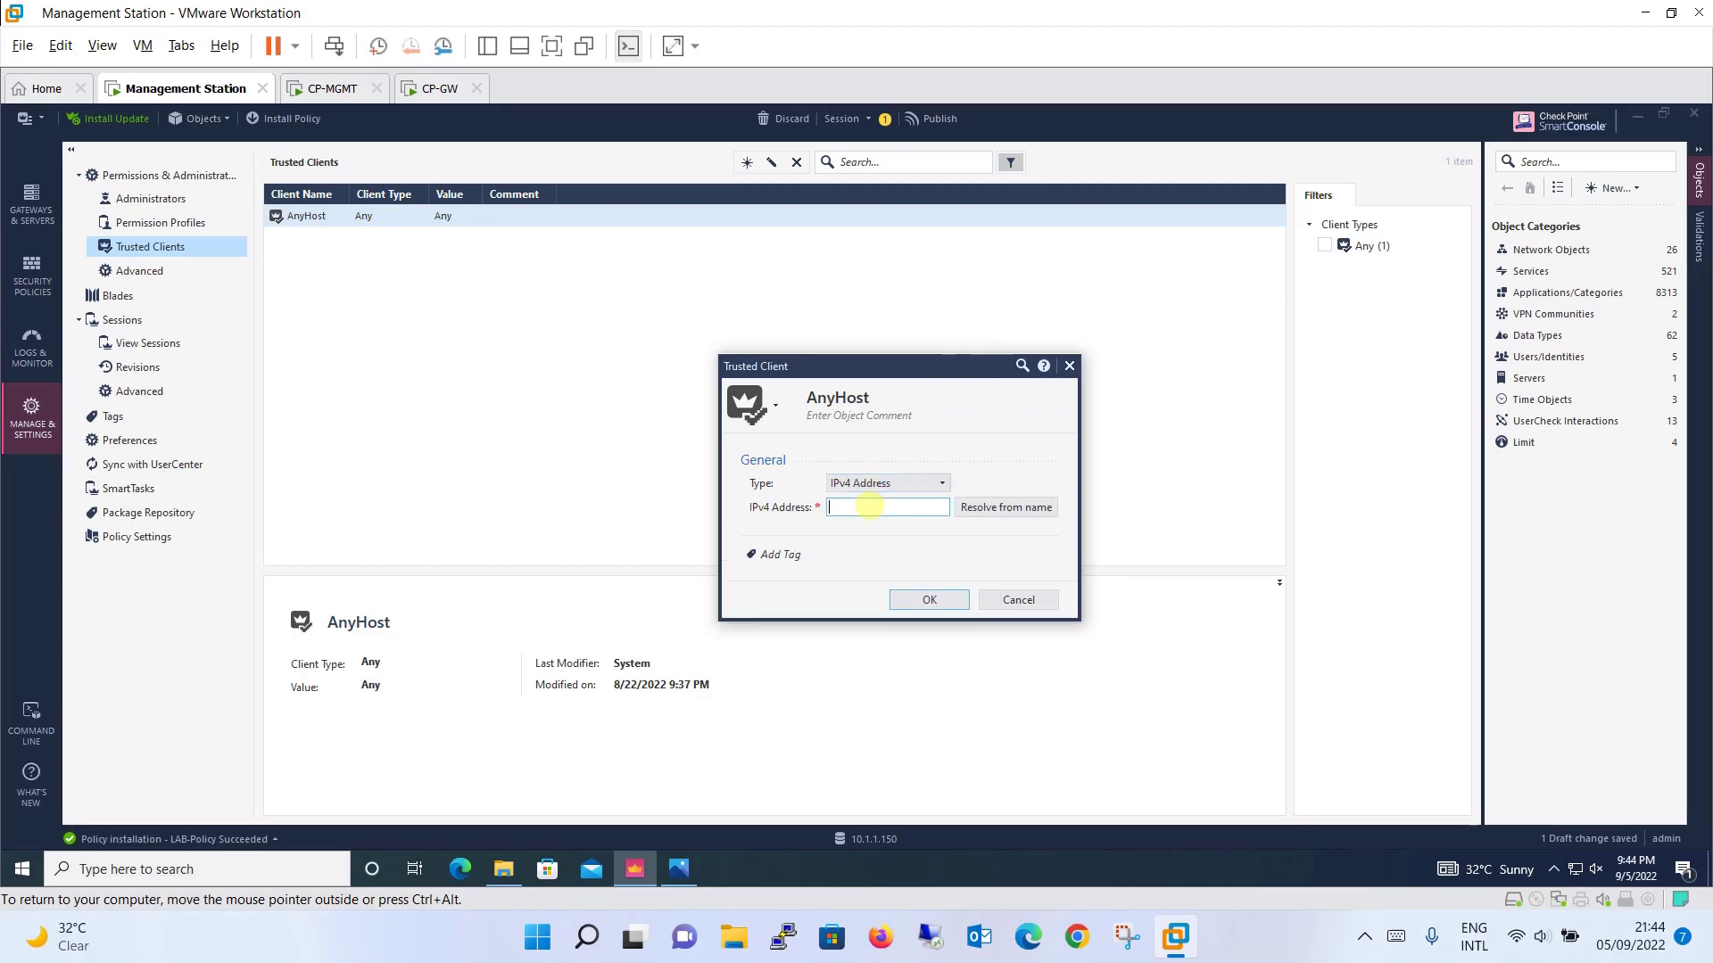
left_click(901, 483)
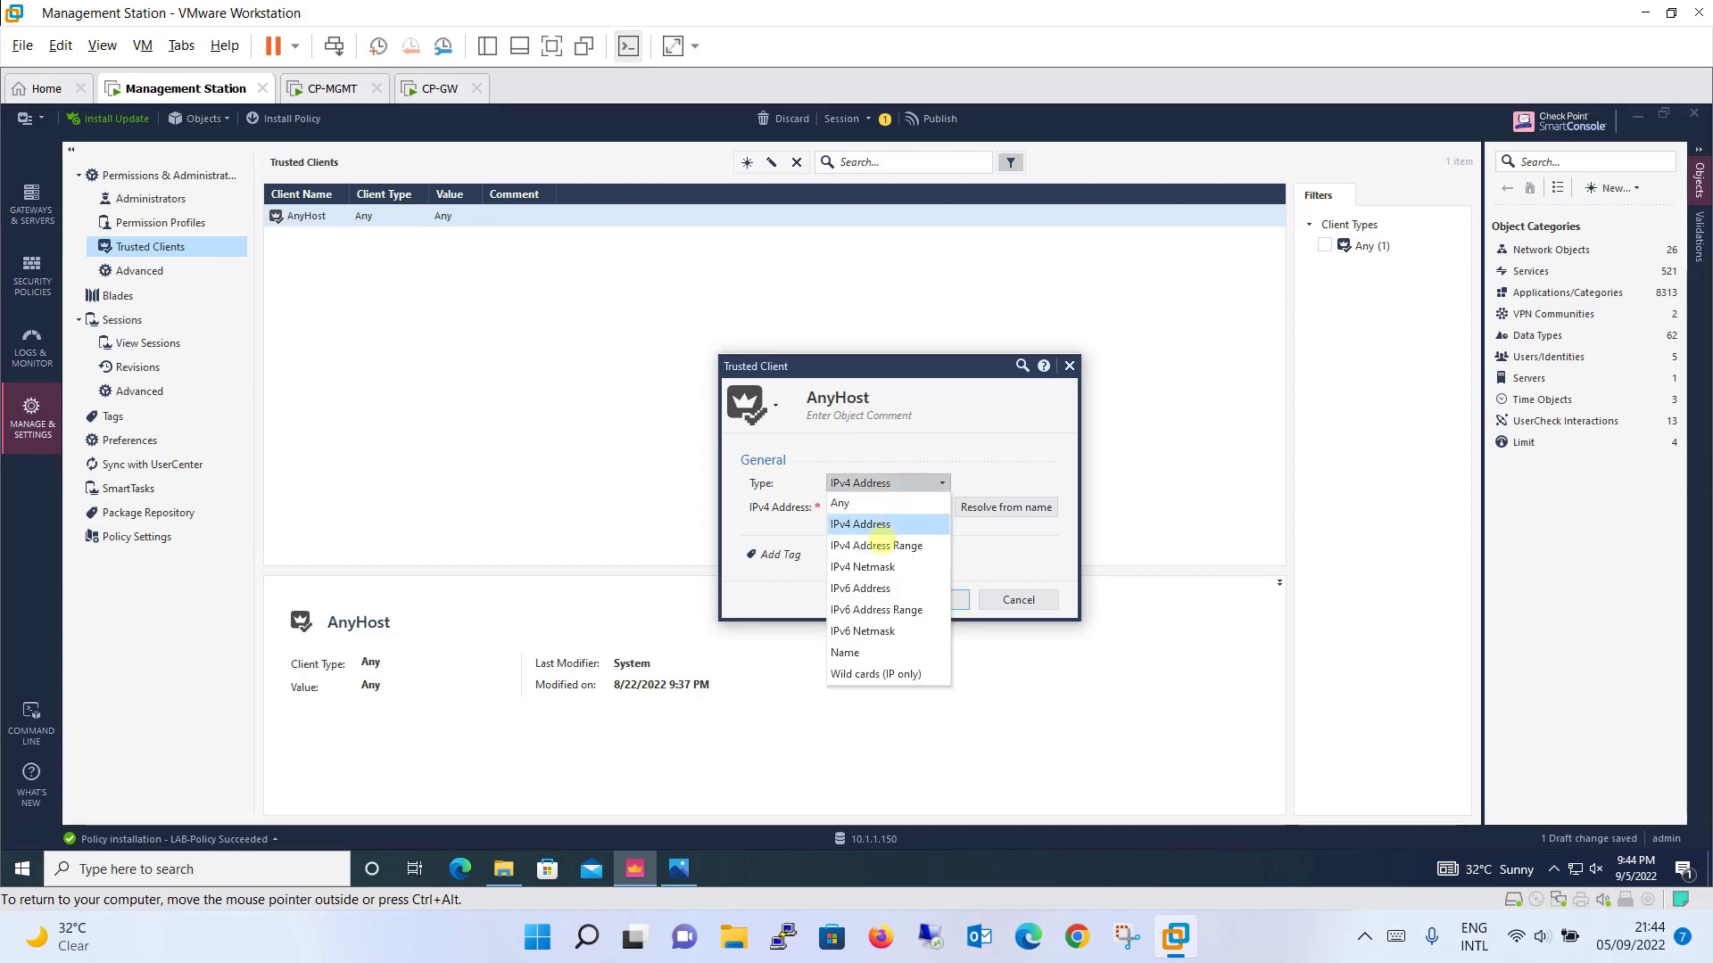
left_click(879, 544)
left_click(906, 482)
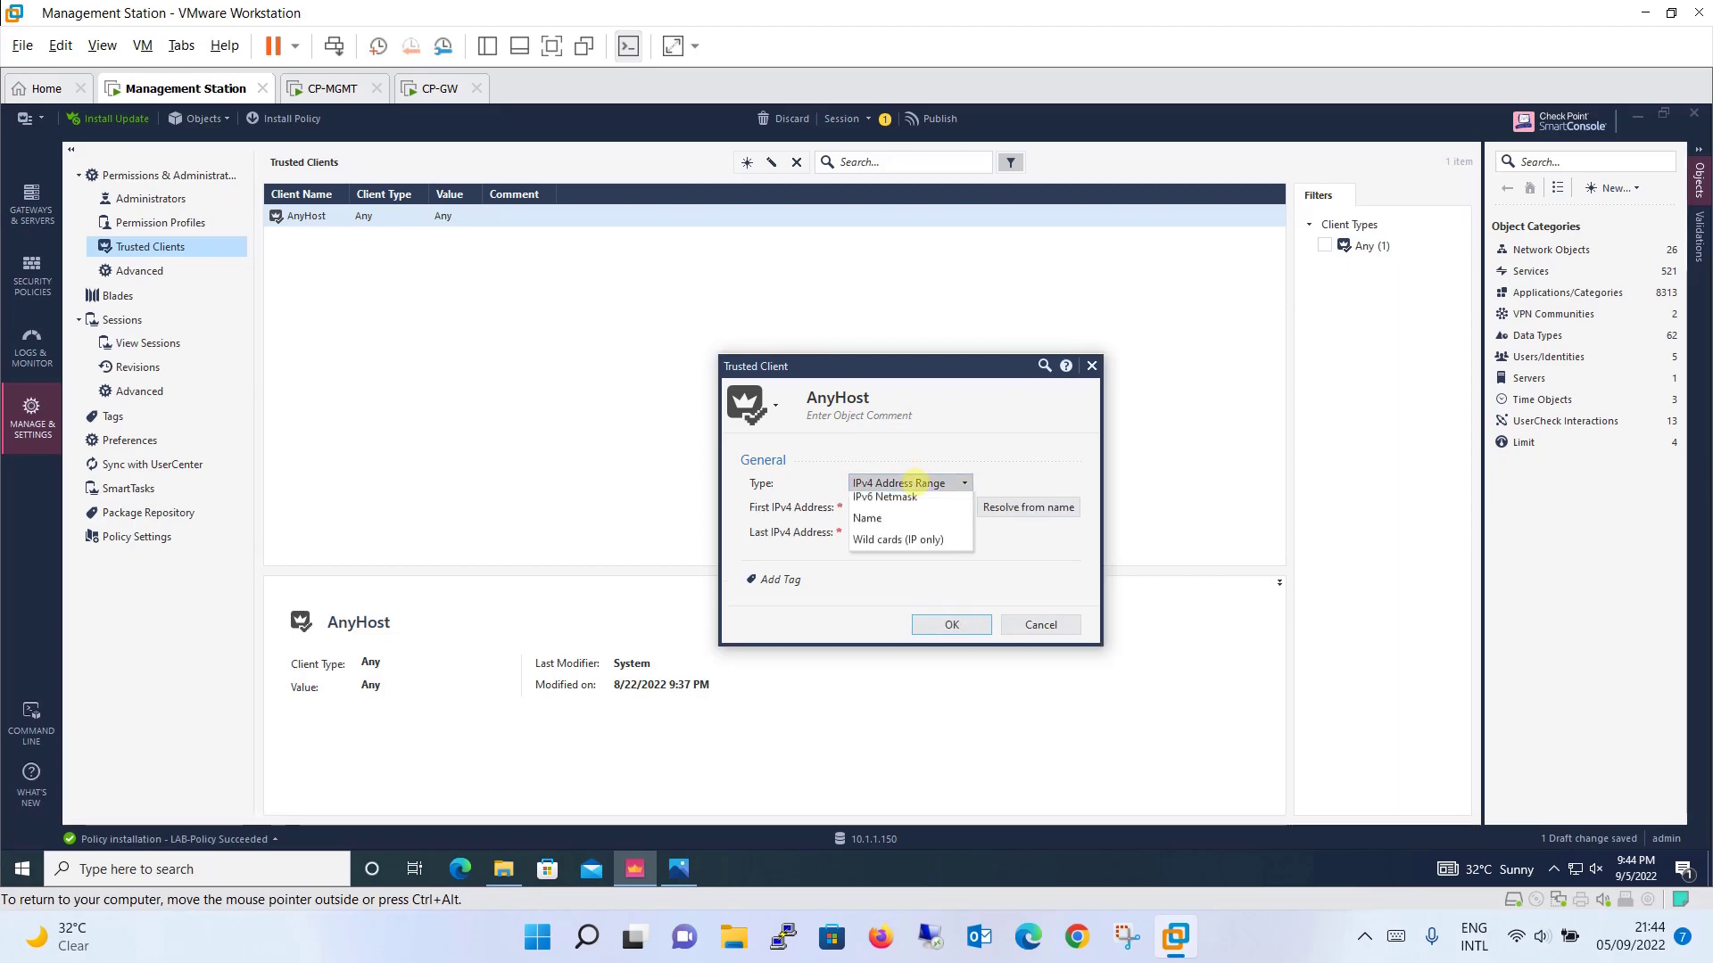
key("Escape")
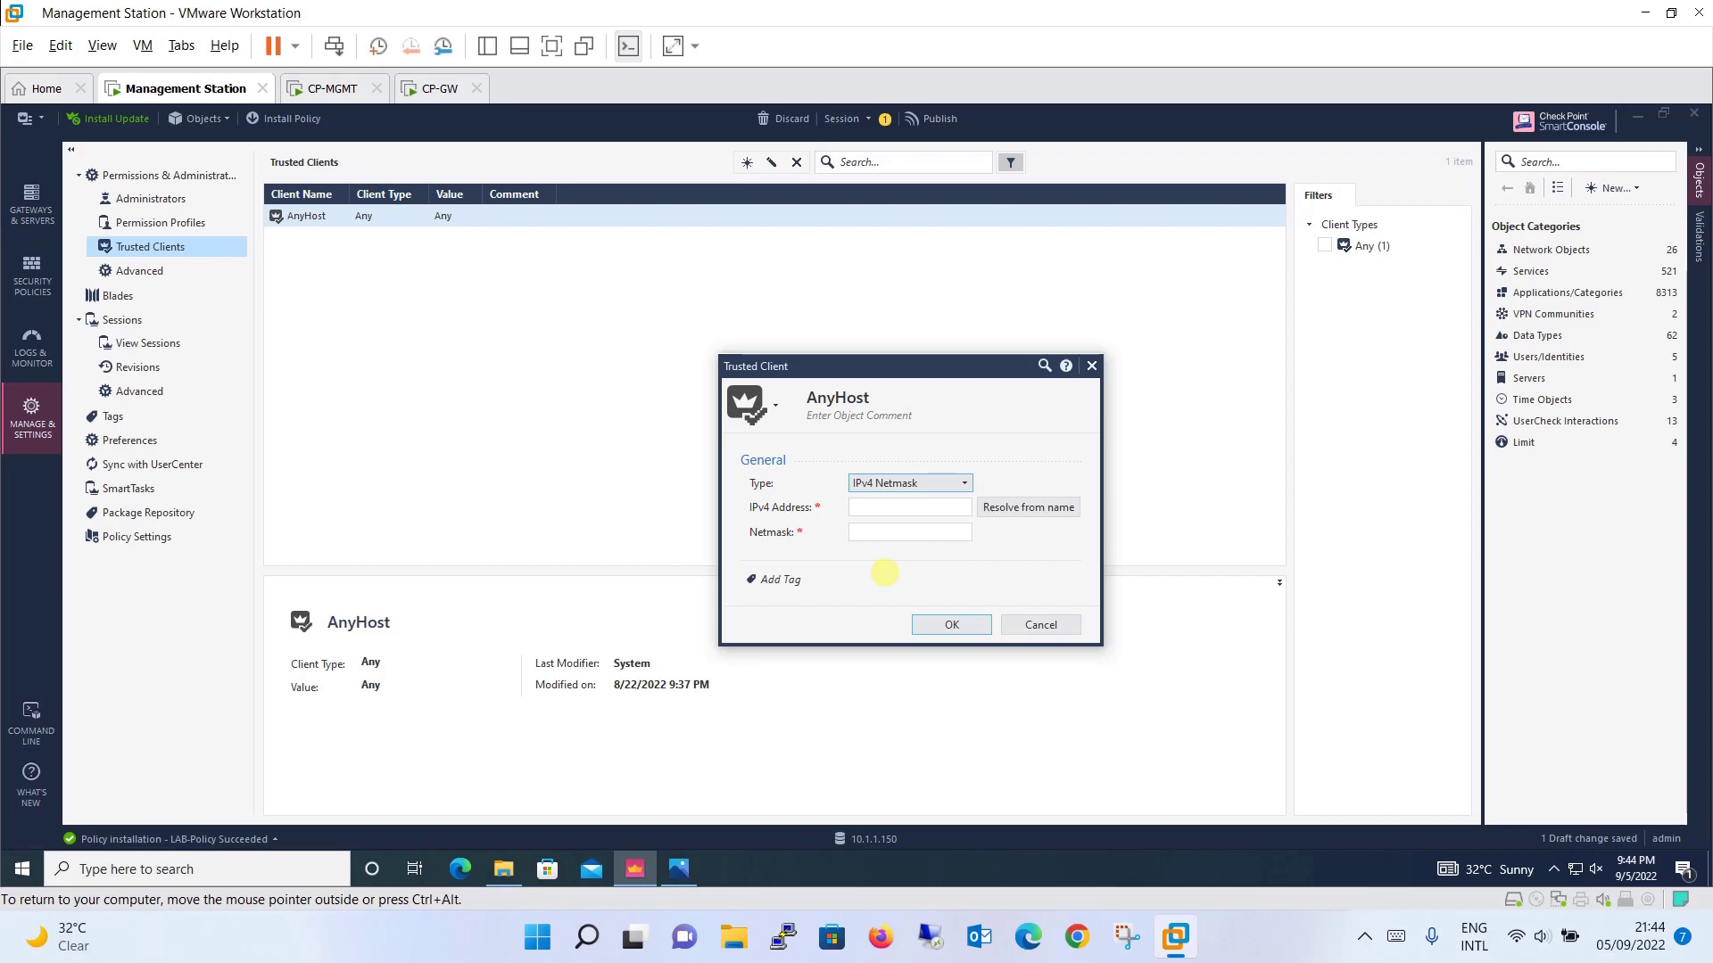
key("Escape")
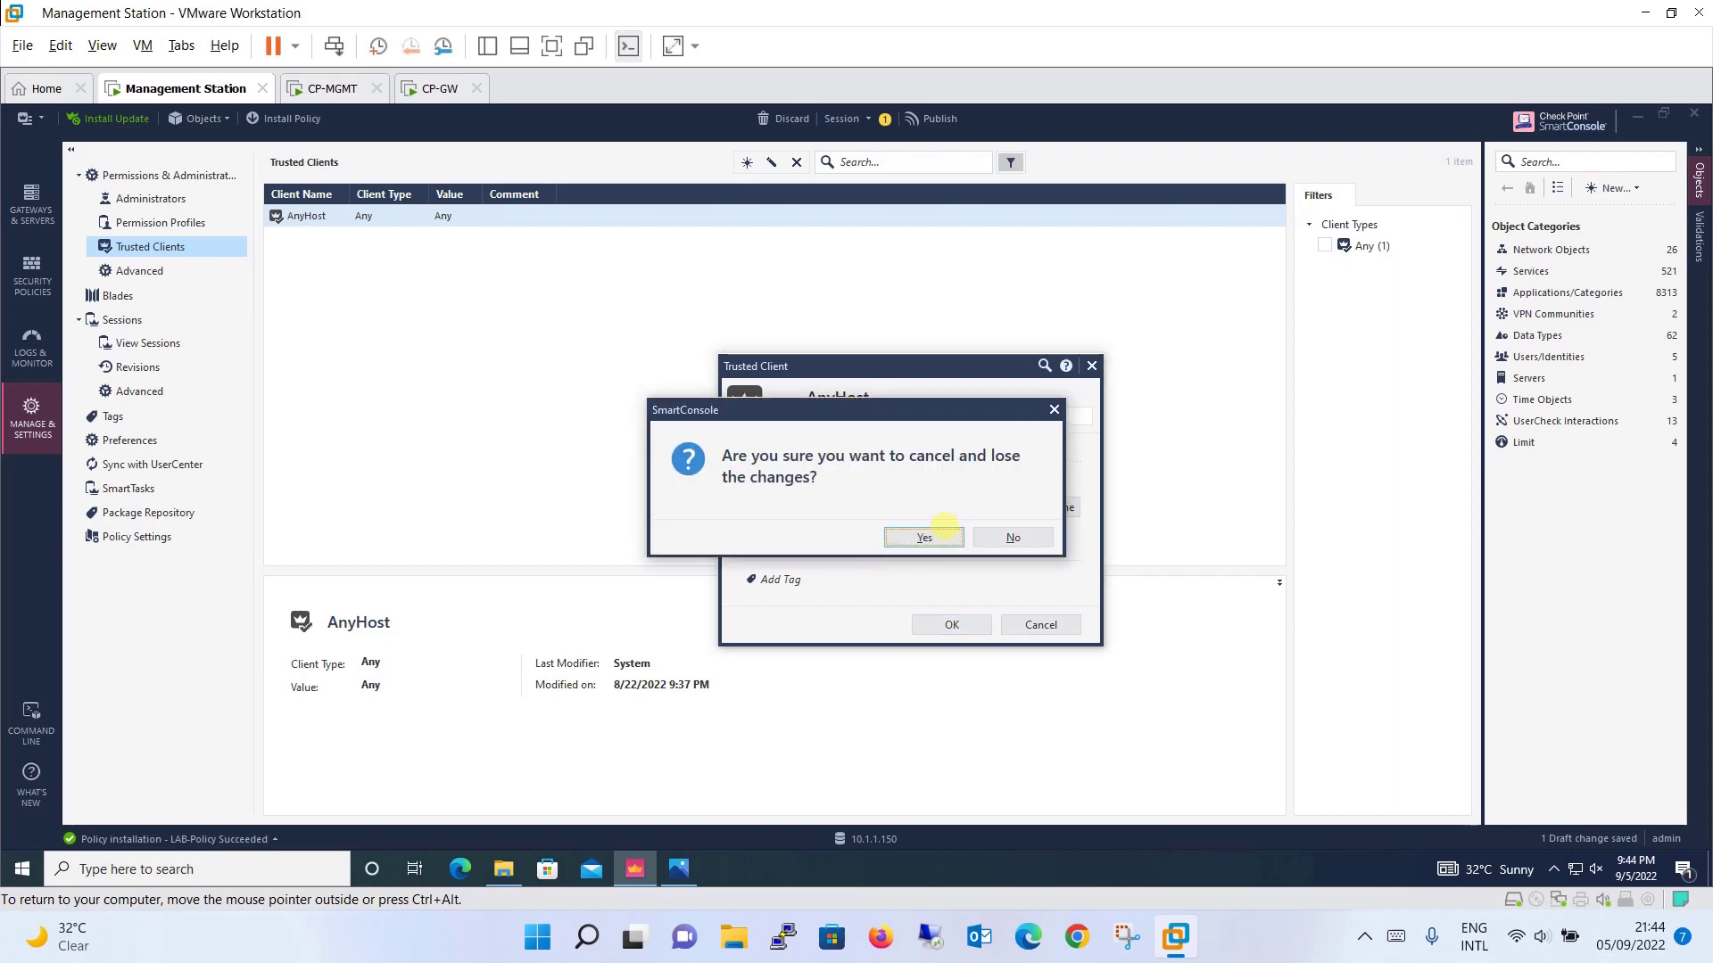
left_click(938, 536)
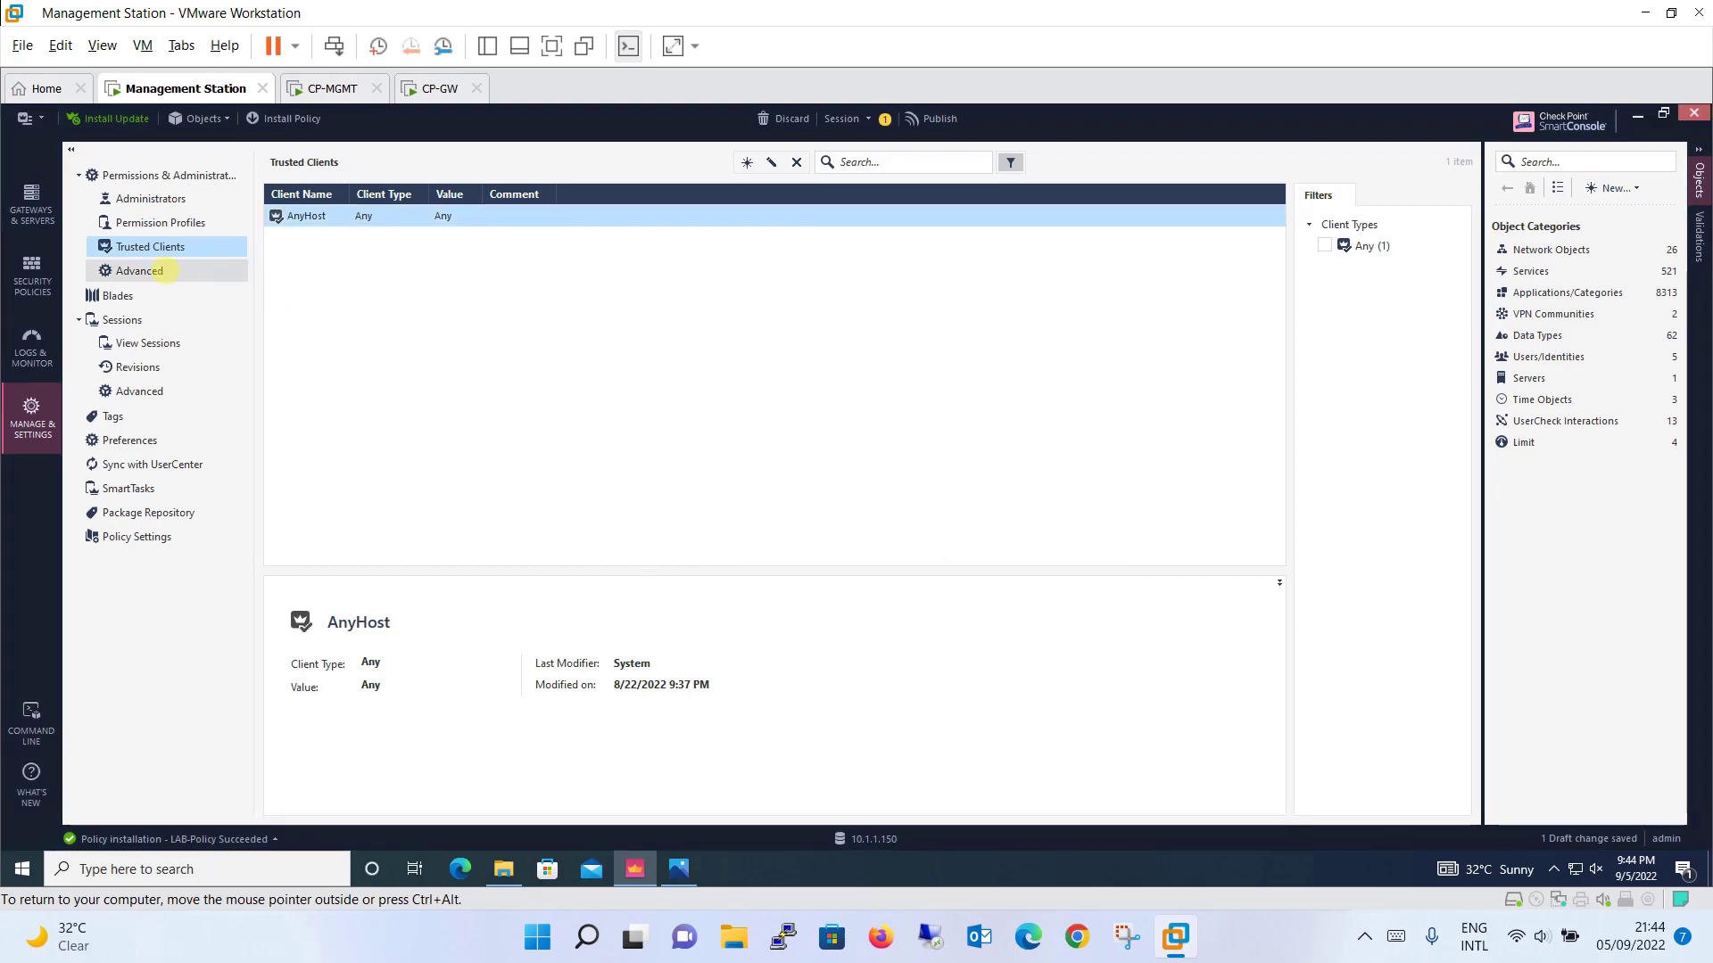
Step: Review the Advanced administrator settings, leaving authentication at Check Point Password
left_click(165, 271)
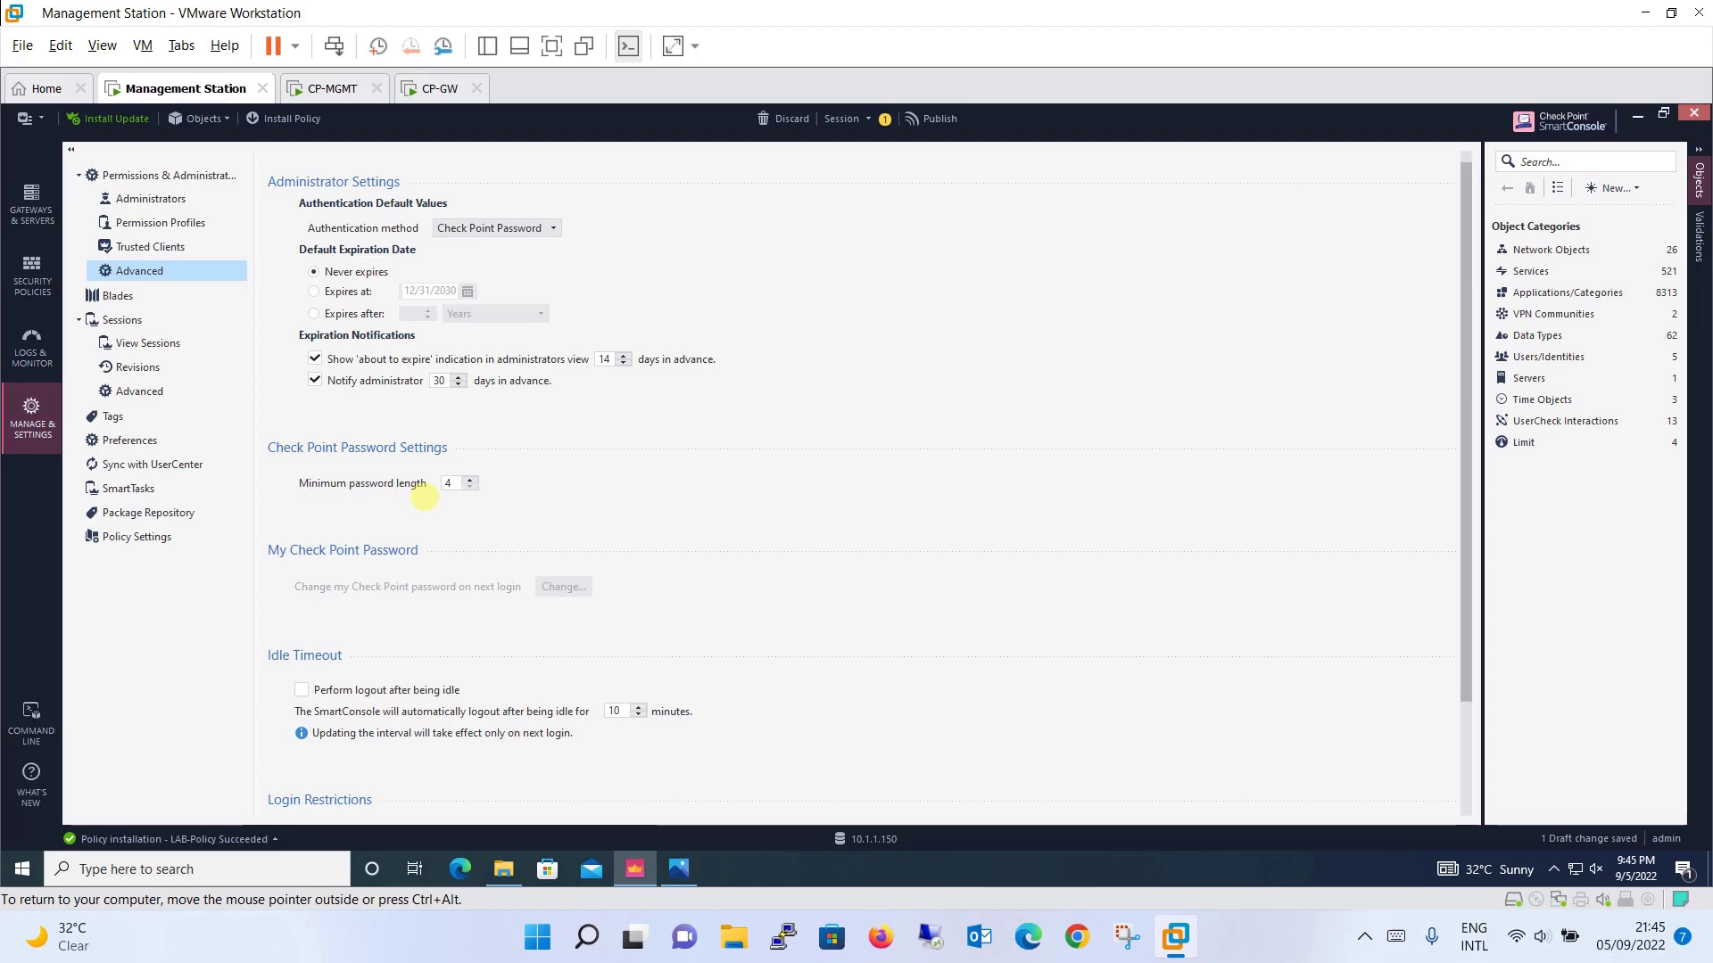
left_click(526, 228)
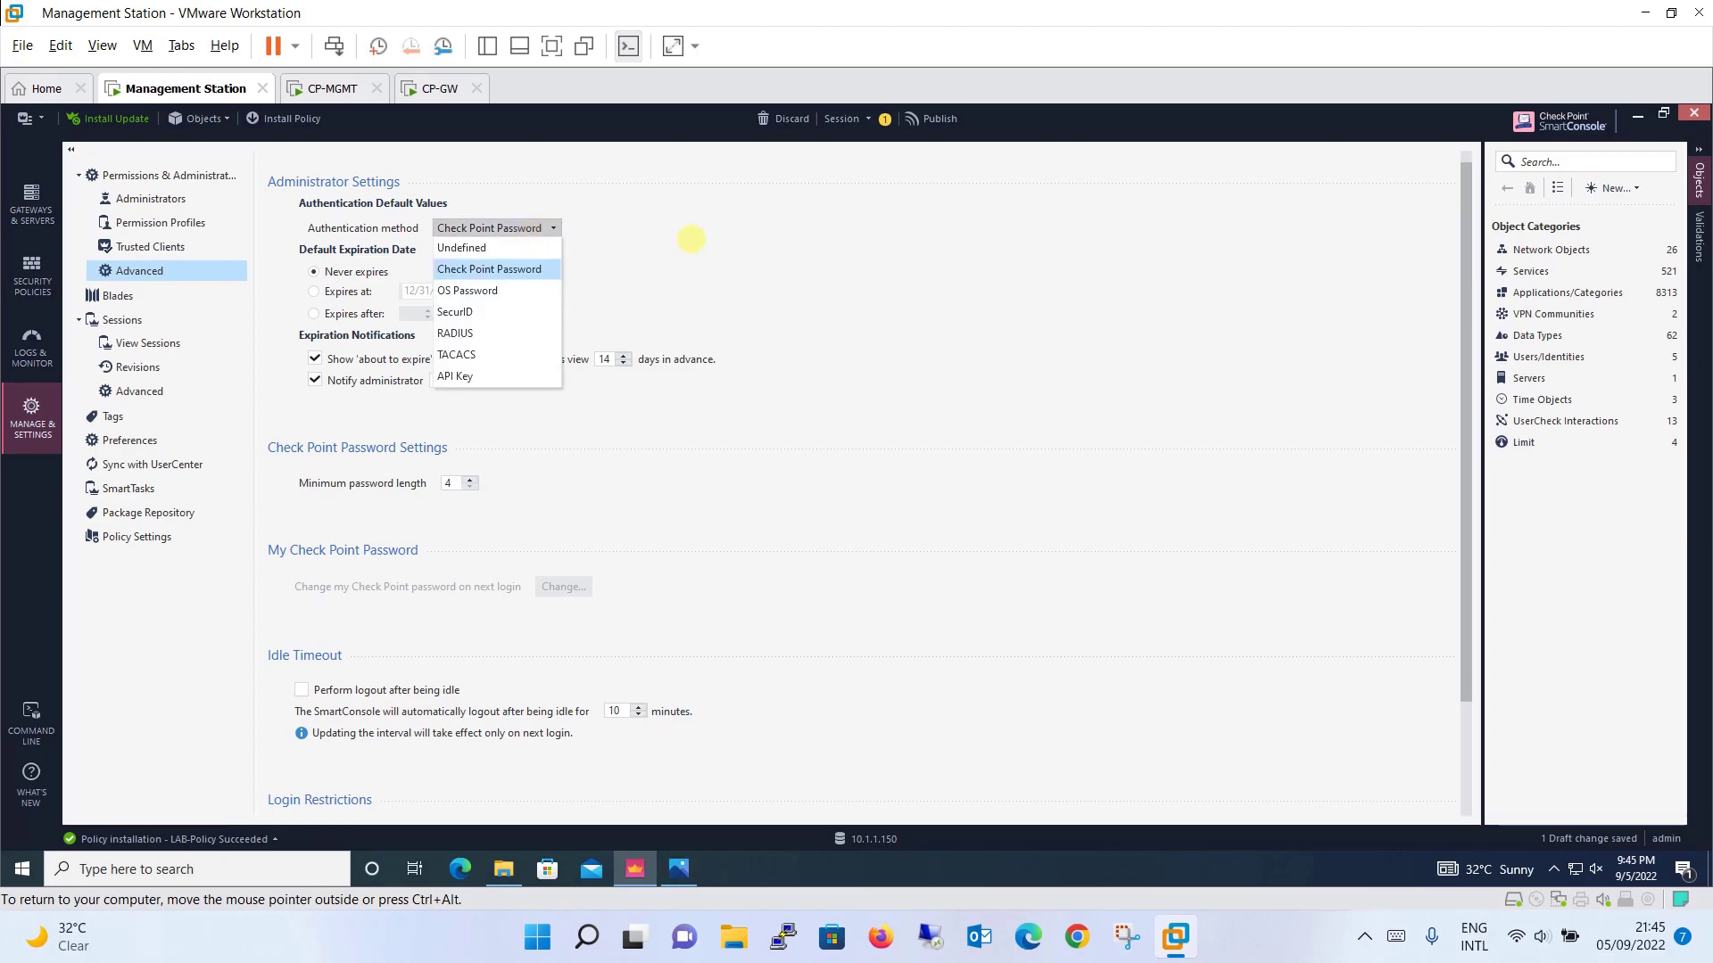
left_click(691, 240)
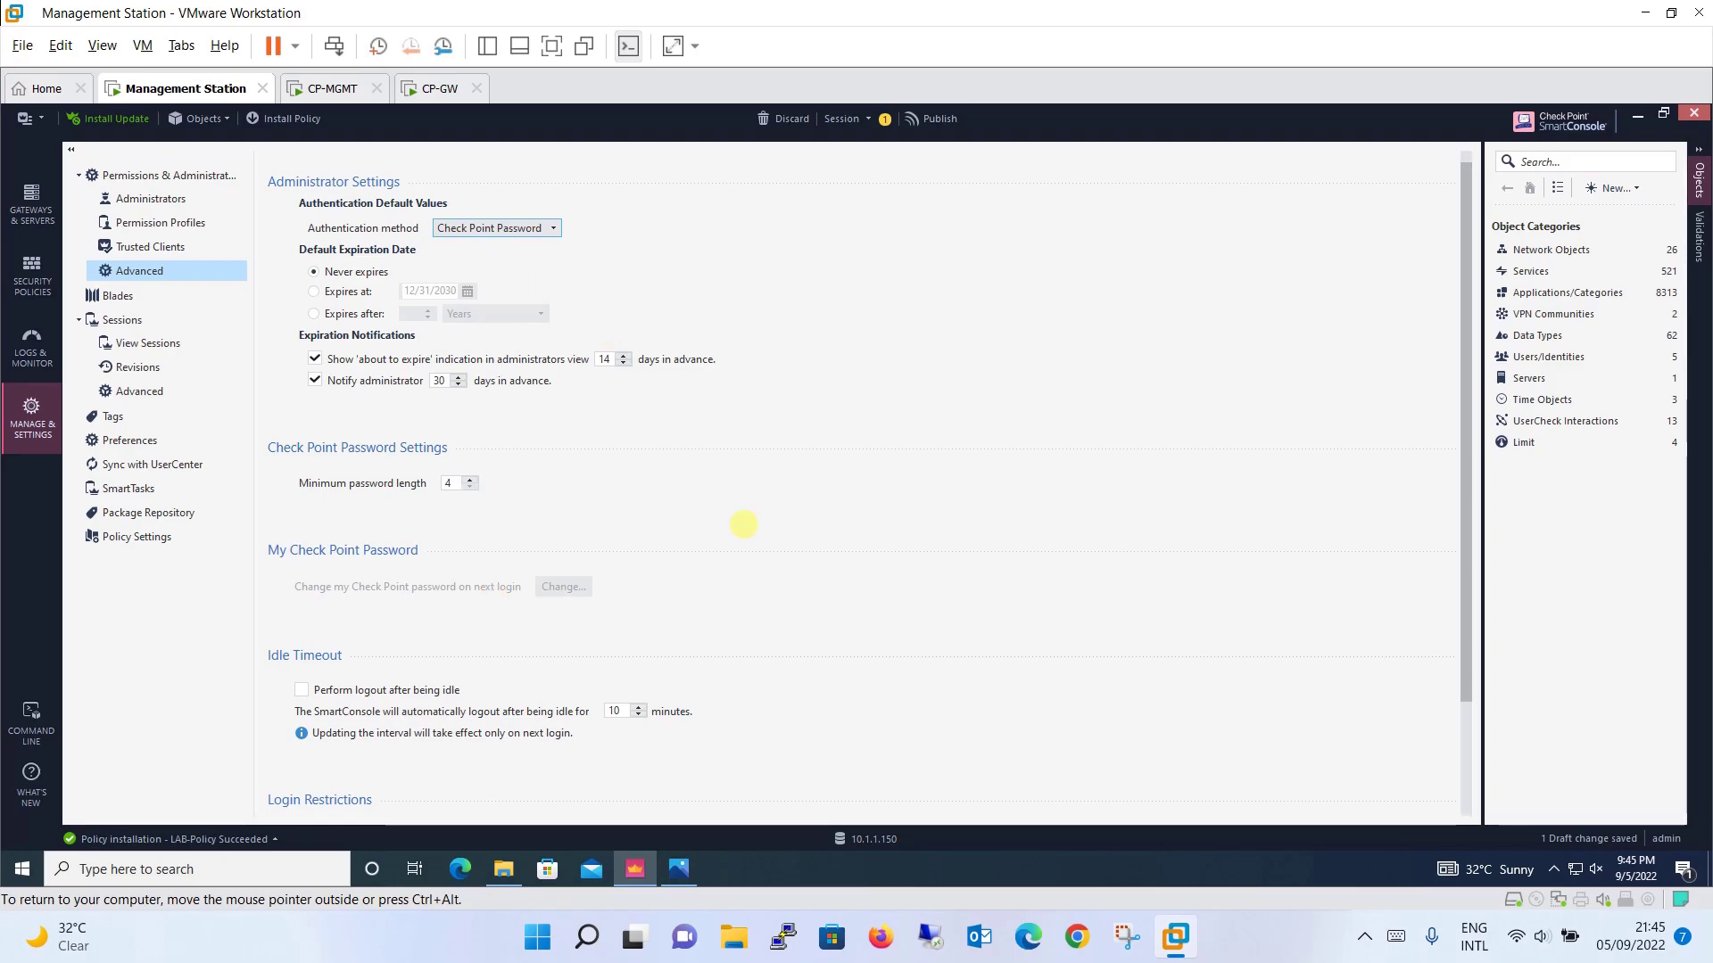
Step: Show the Blades settings page with General, Application Control & URL Filtering and Threat Prevention
scroll(1463, 573, "down", 3)
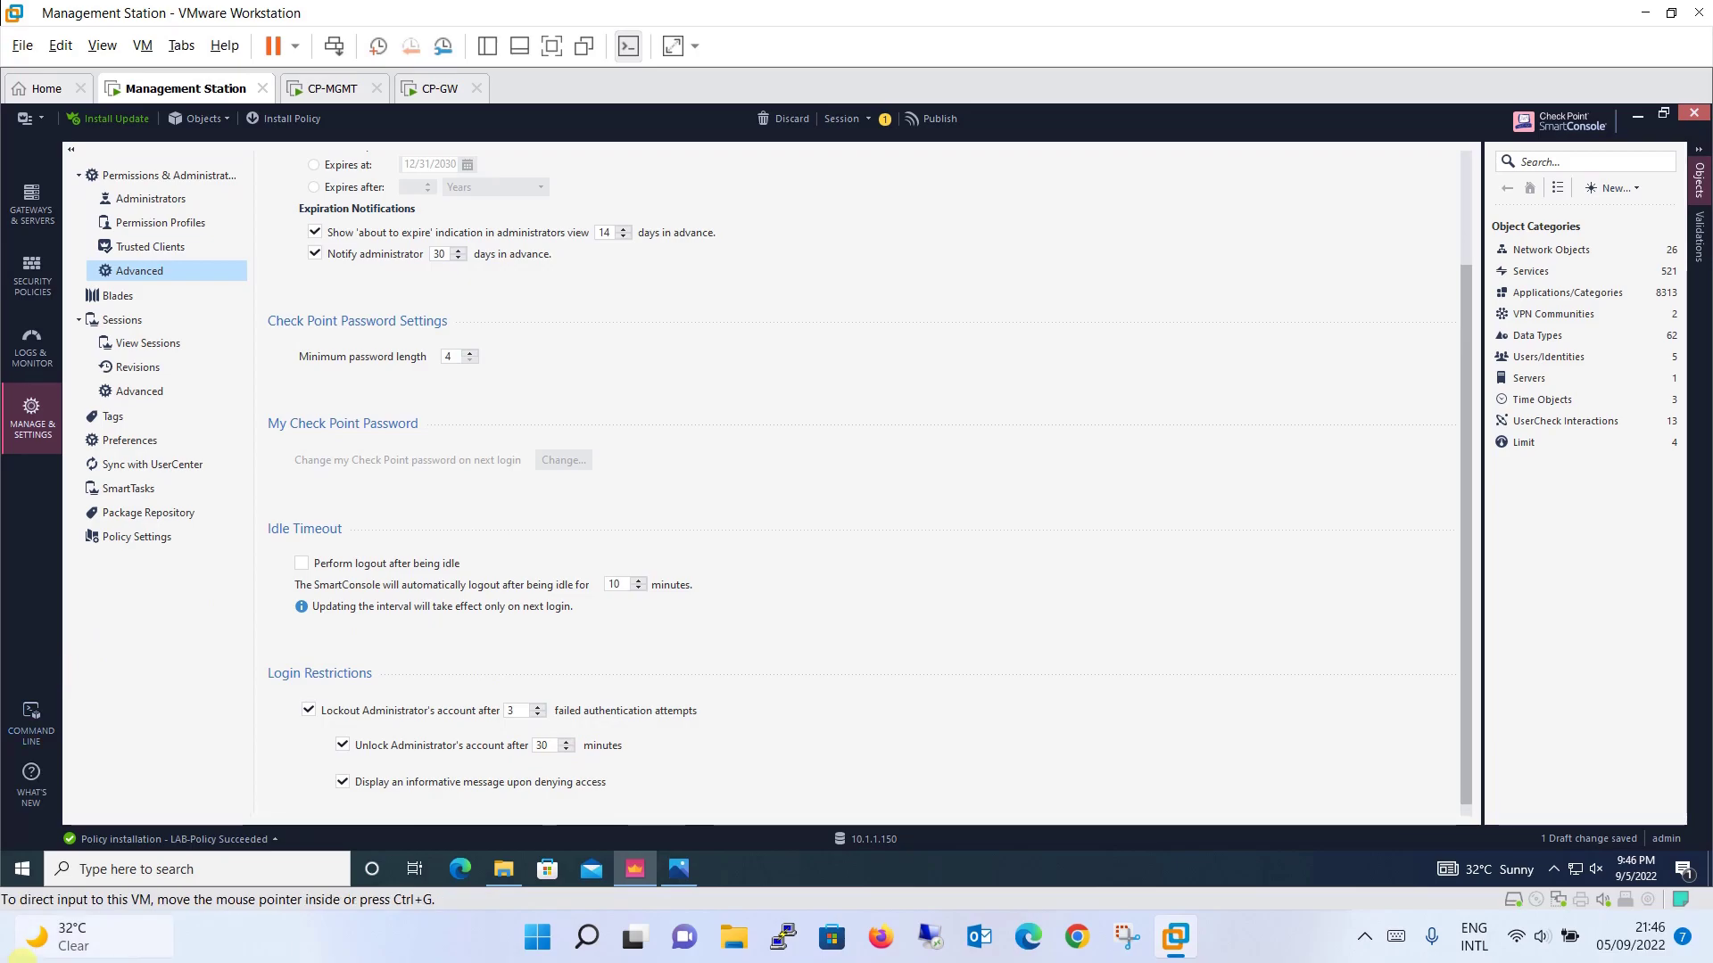
mouse_move(36, 936)
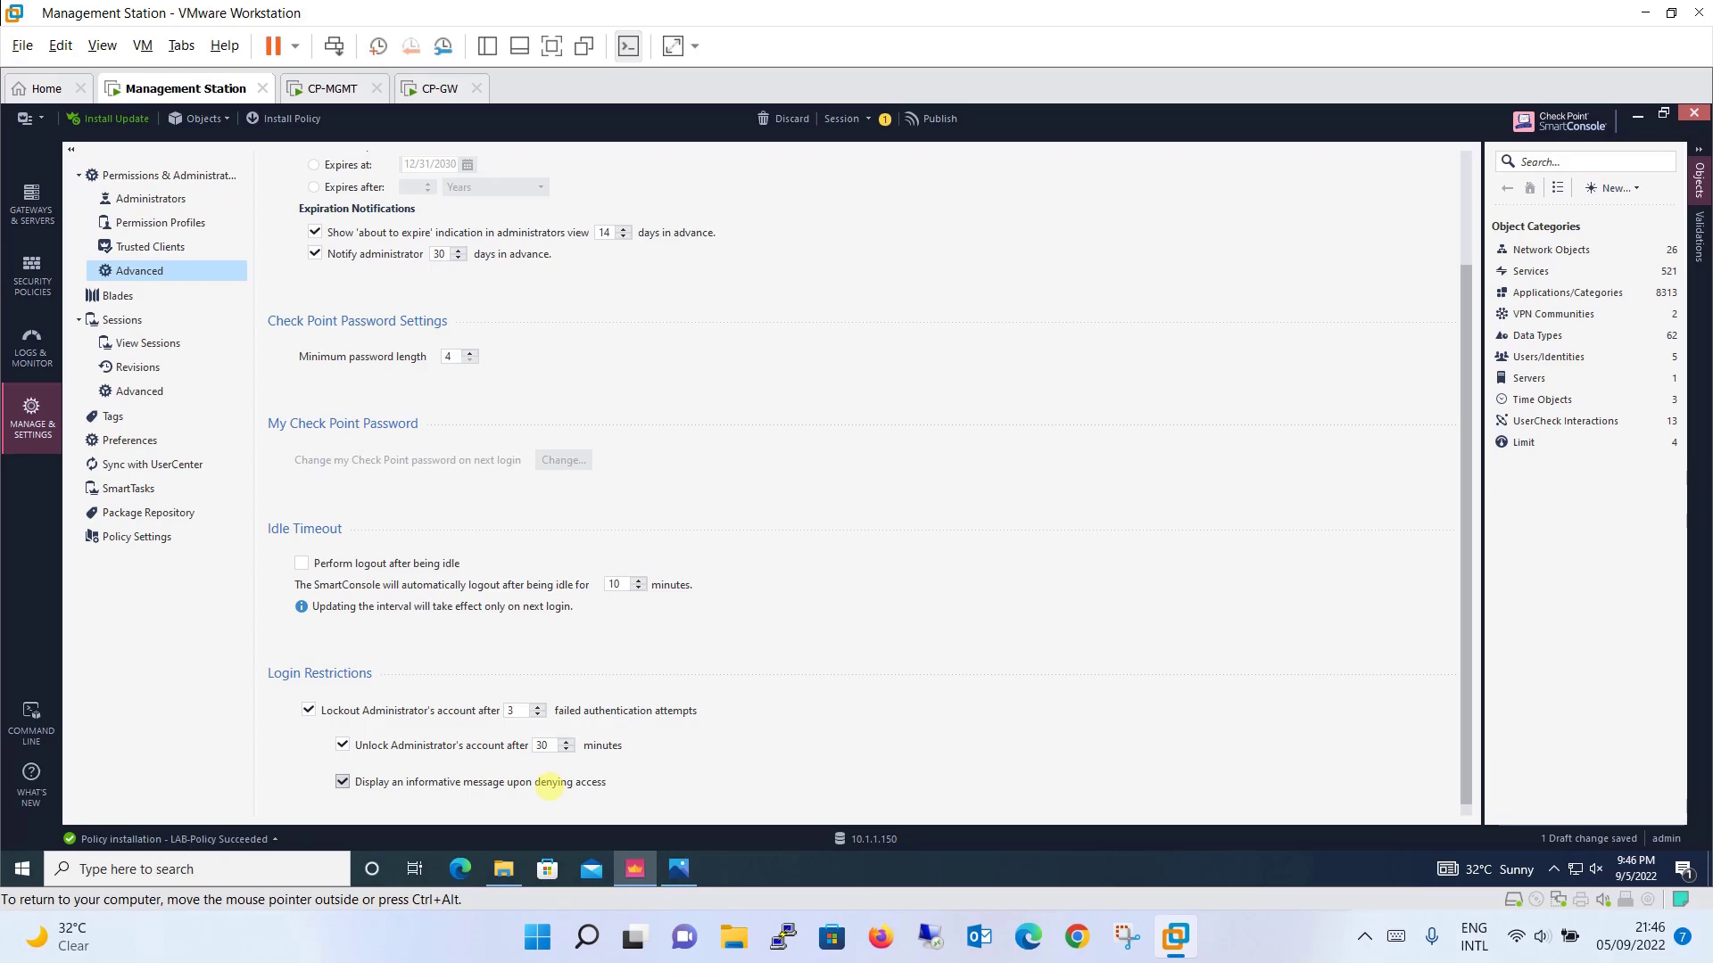
left_click(142, 300)
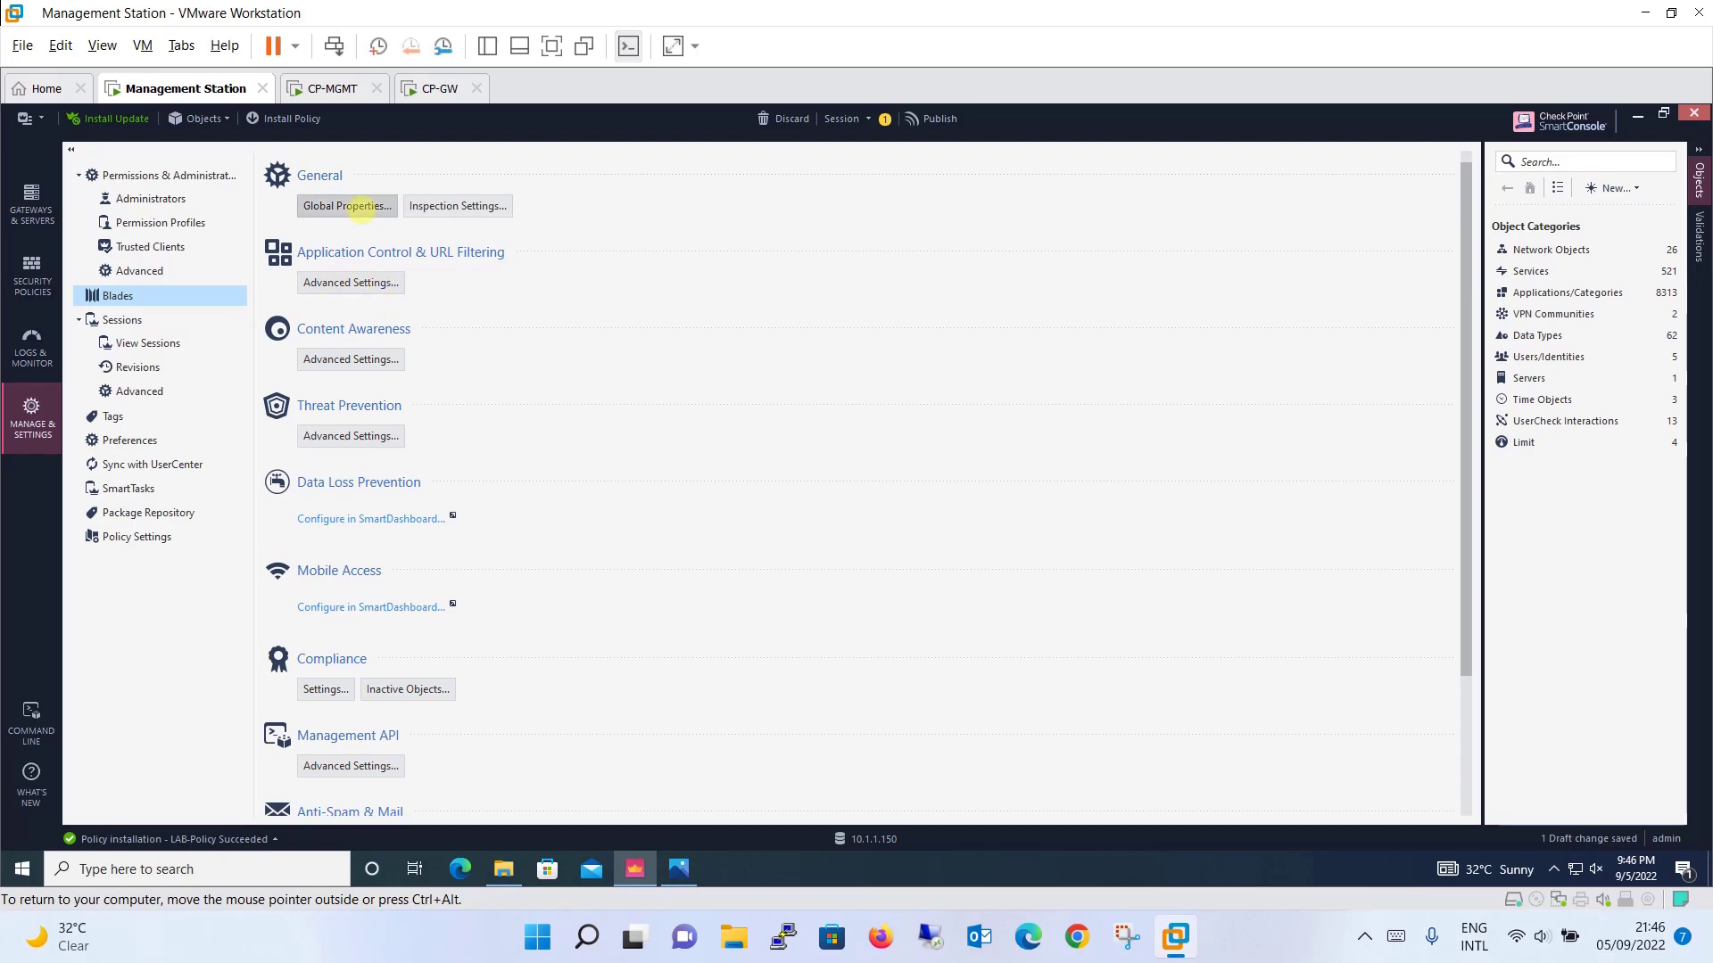
left_click(359, 208)
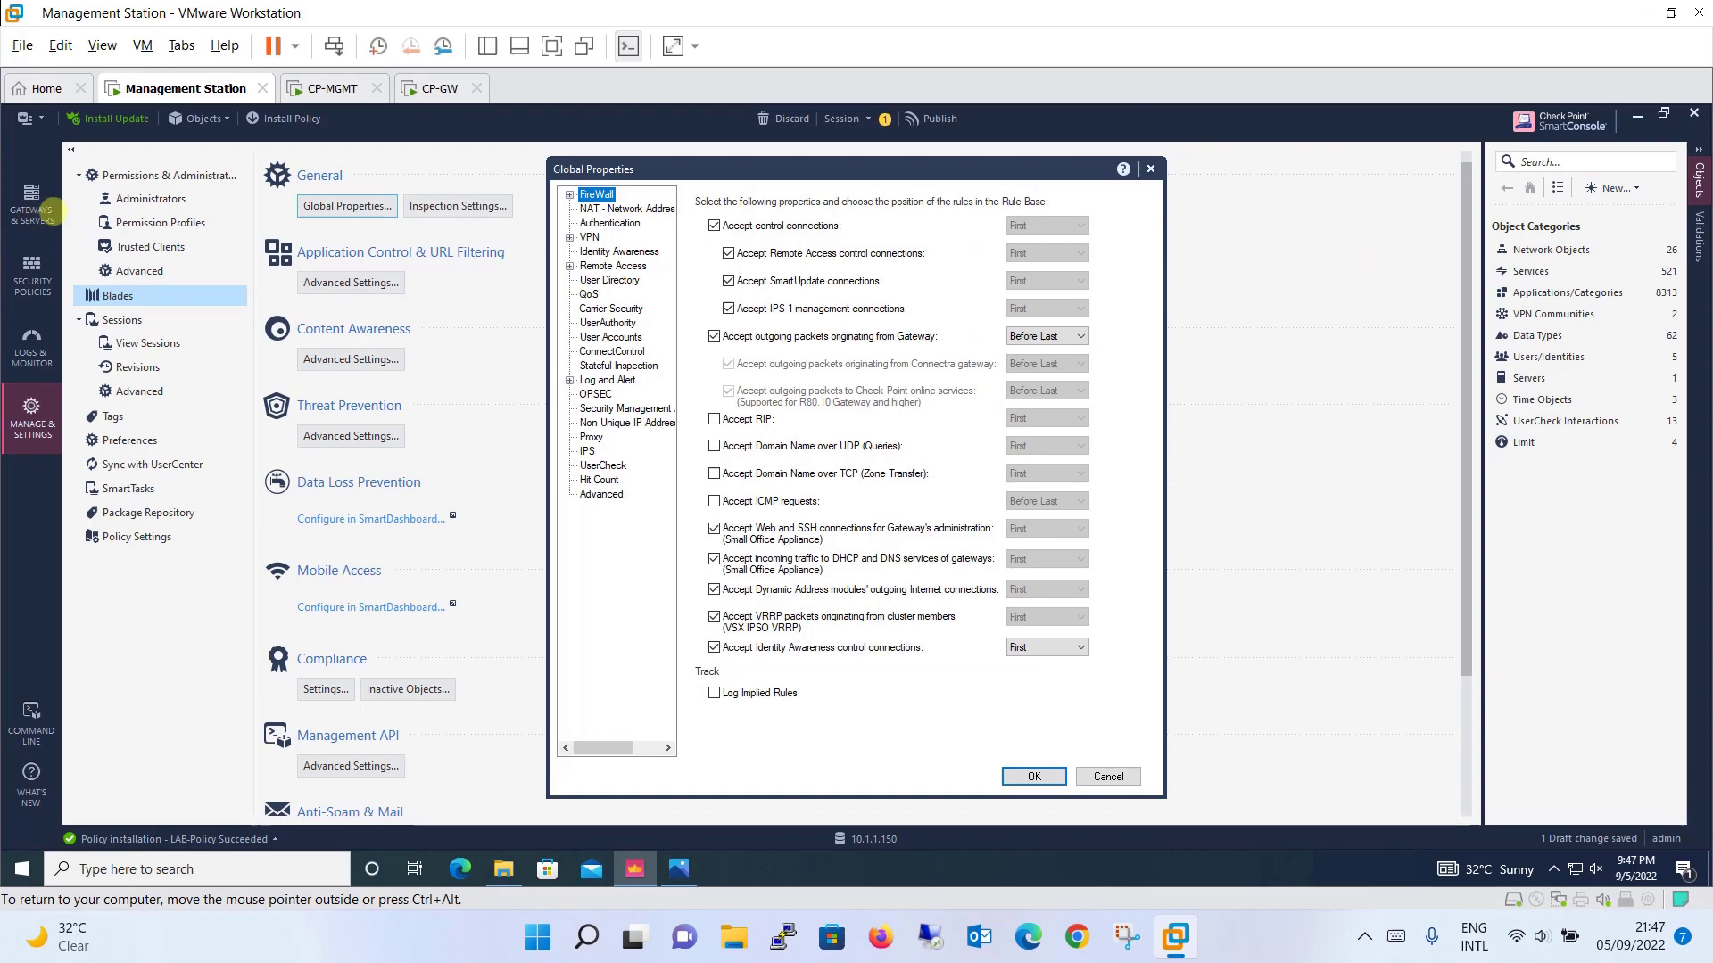
left_click(1151, 167)
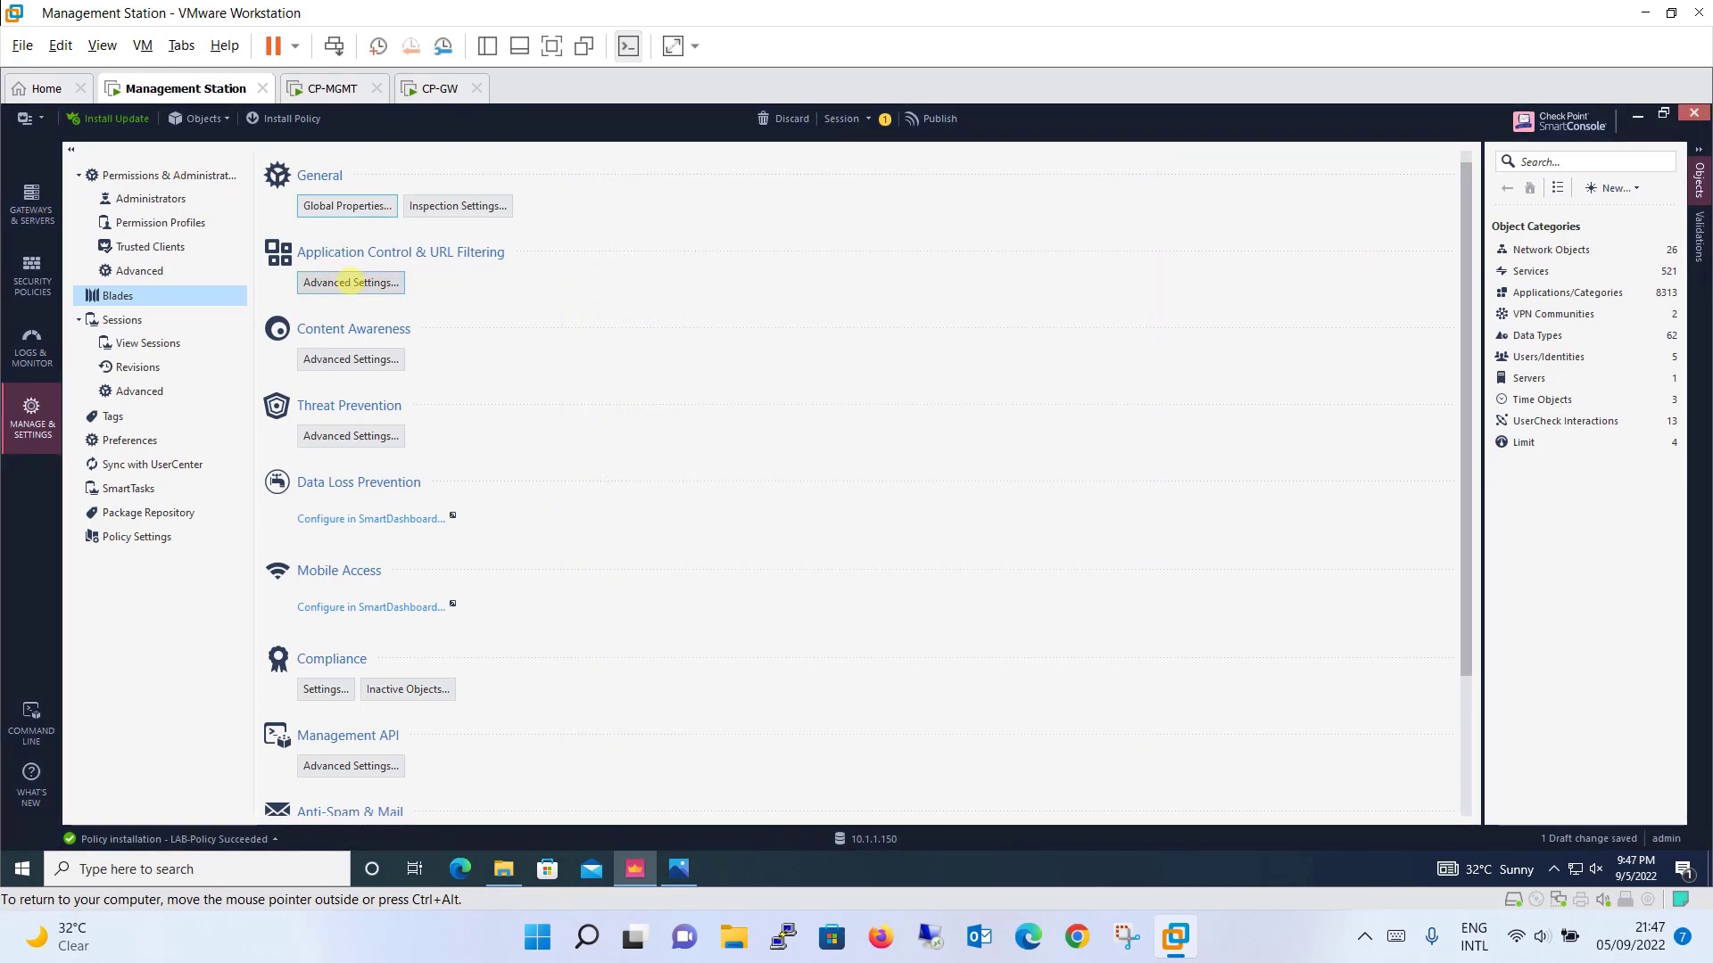
left_click(355, 282)
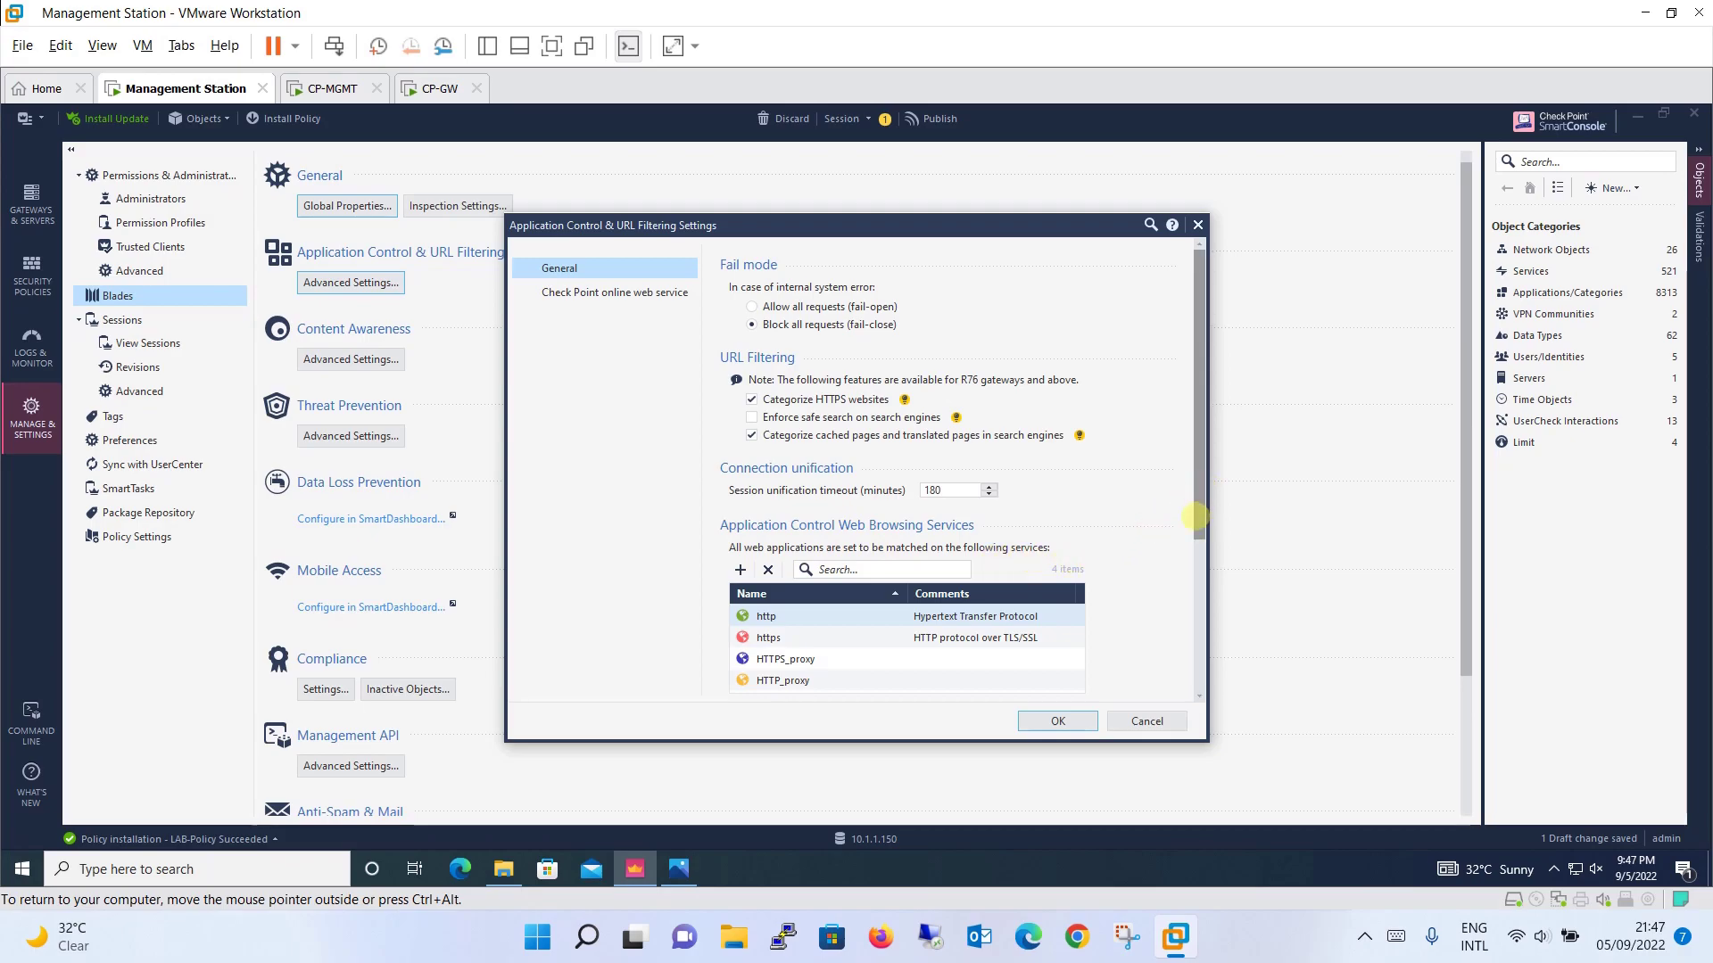
left_click_drag(1196, 489, 1196, 561)
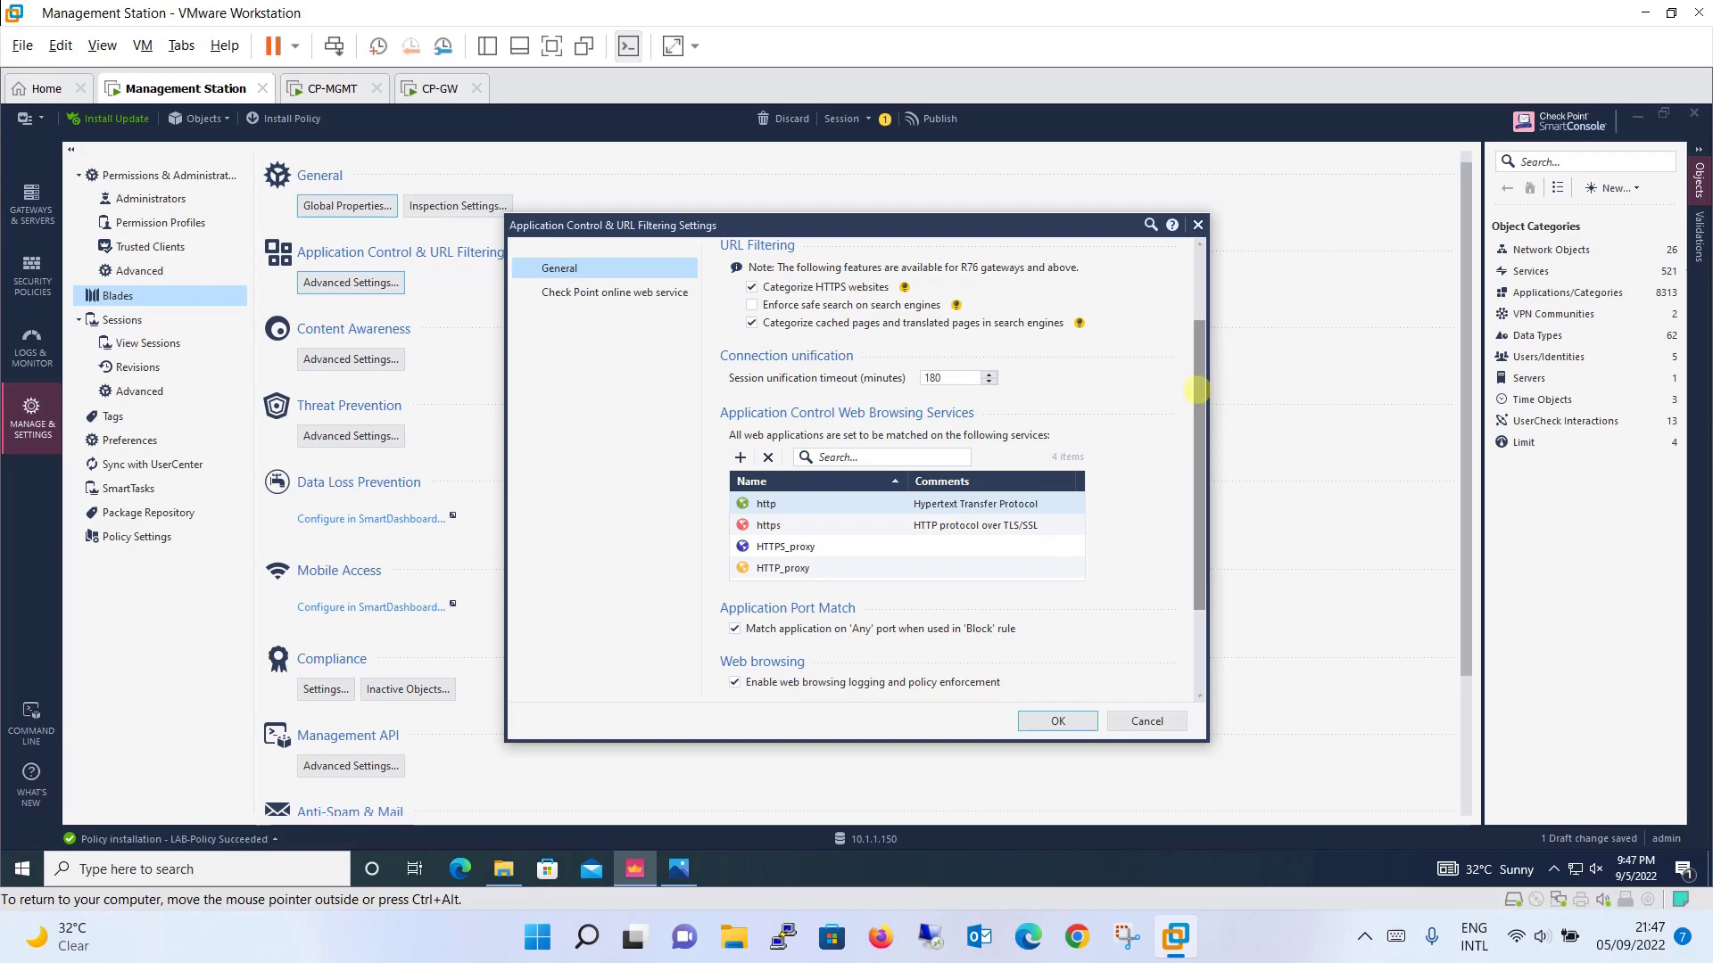
left_click_drag(1197, 390, 1202, 565)
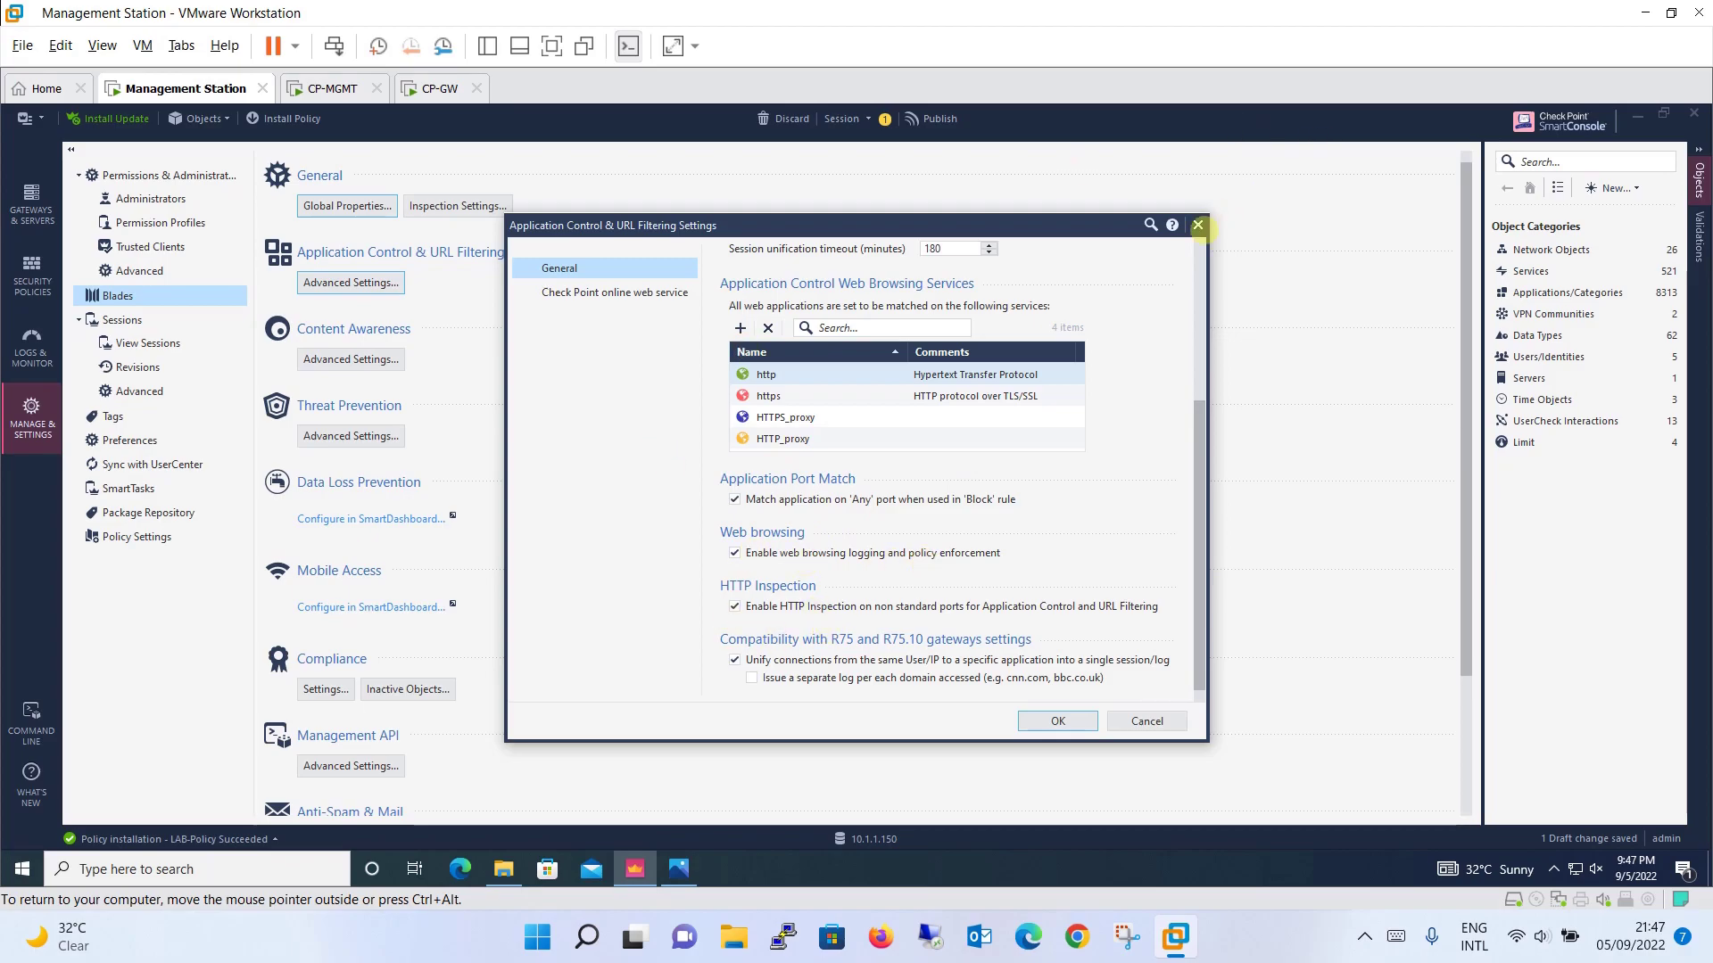
left_click(1197, 224)
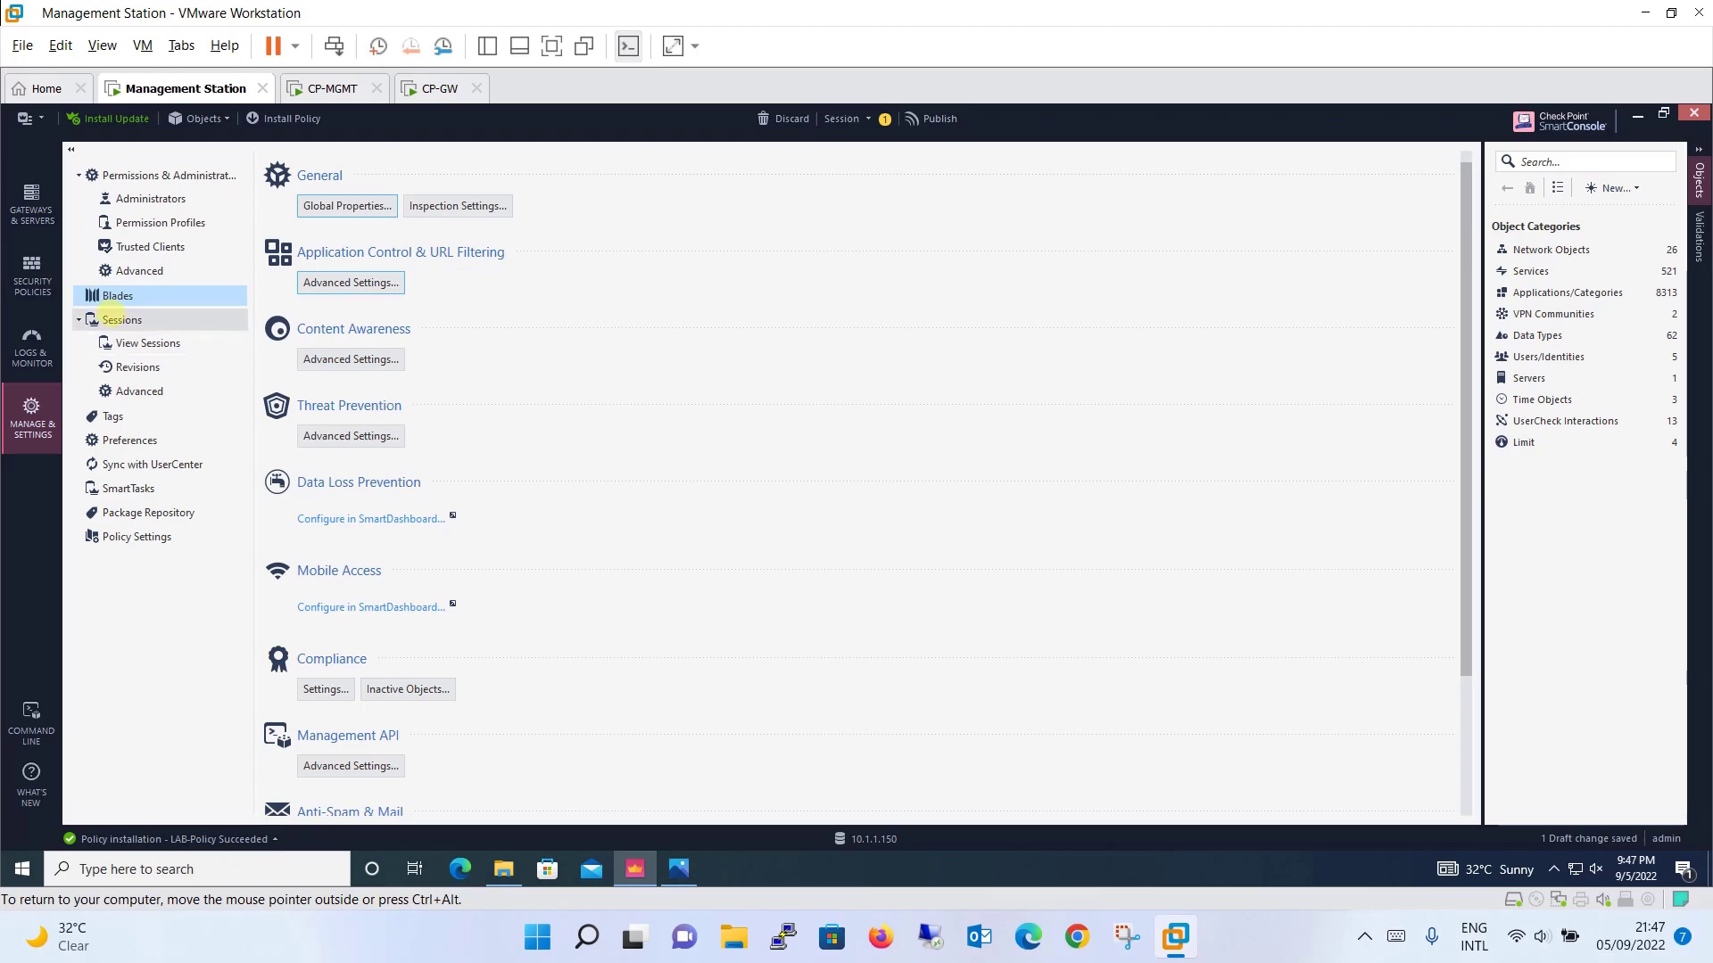
Step: Switch between View Sessions and Revisions, ending on the advanced Session Settings page
left_click(116, 318)
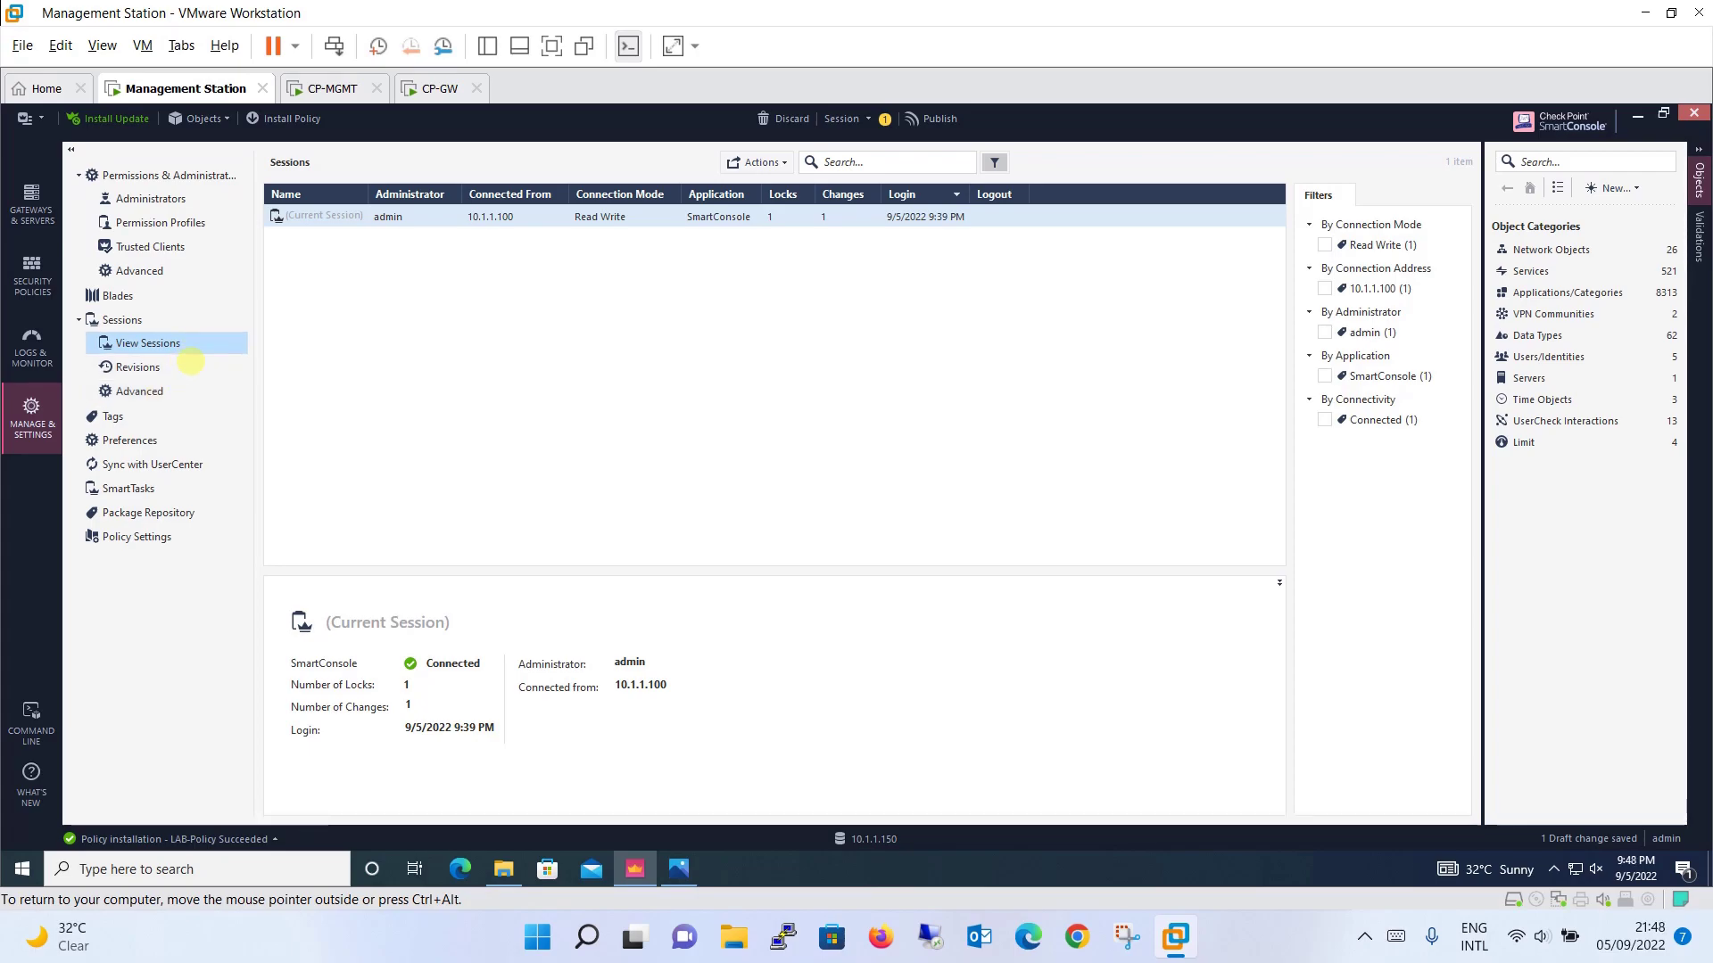
left_click(181, 366)
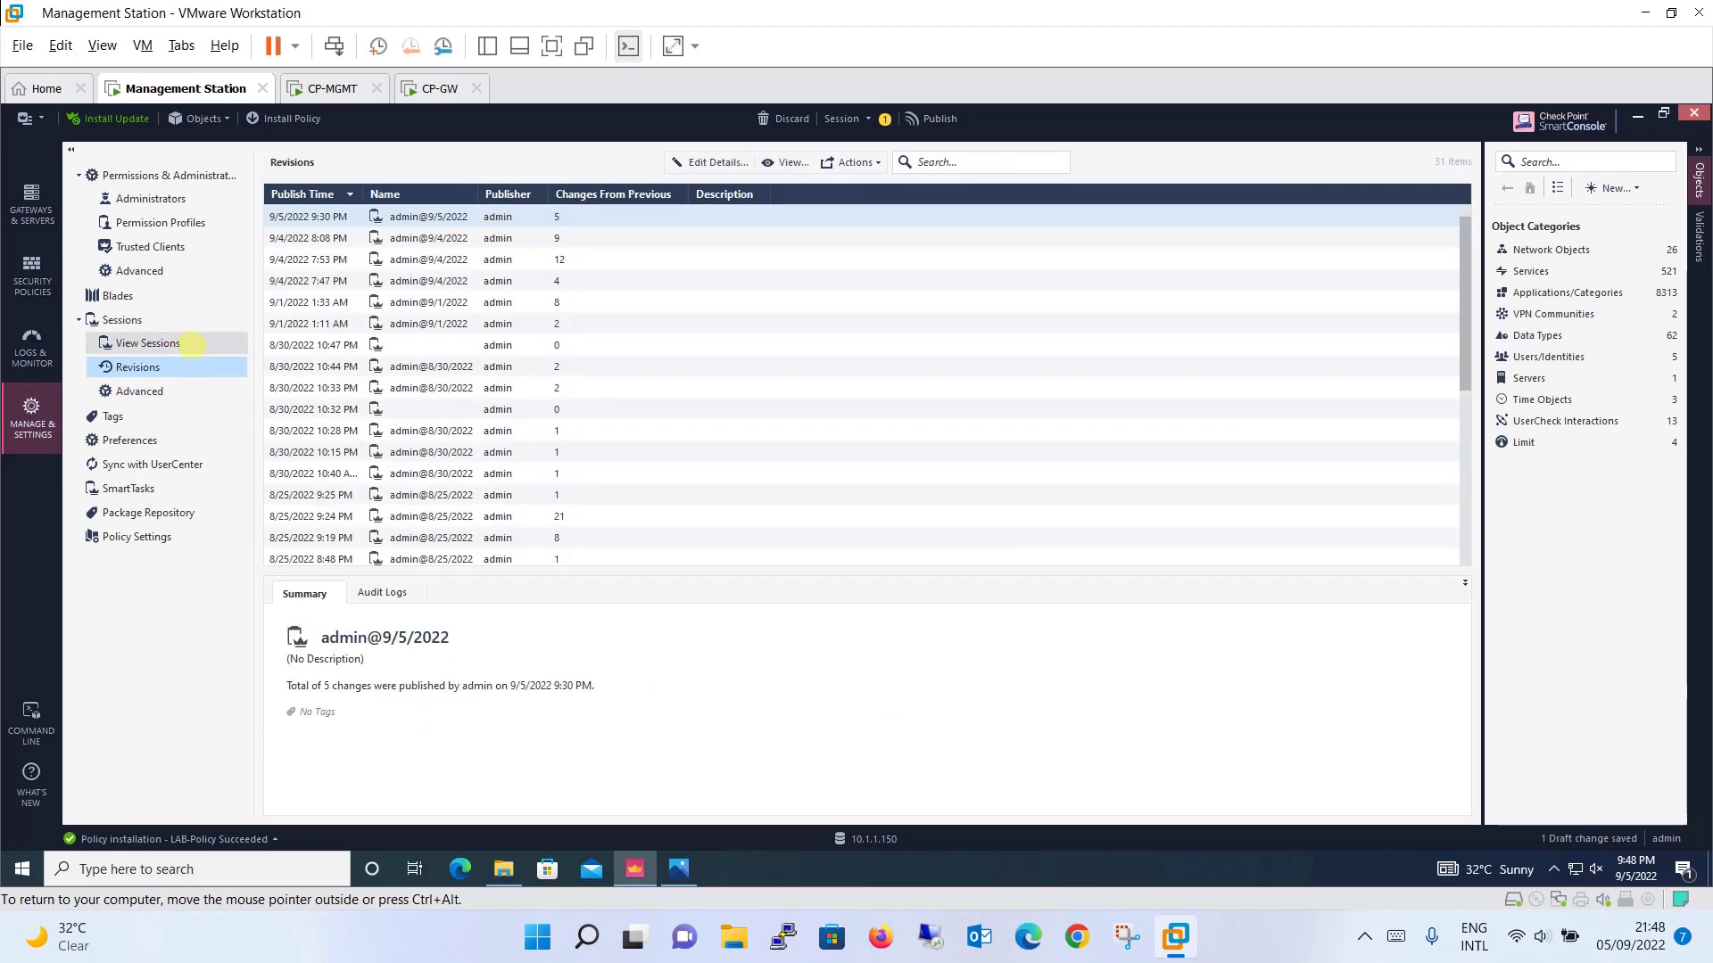
left_click(191, 343)
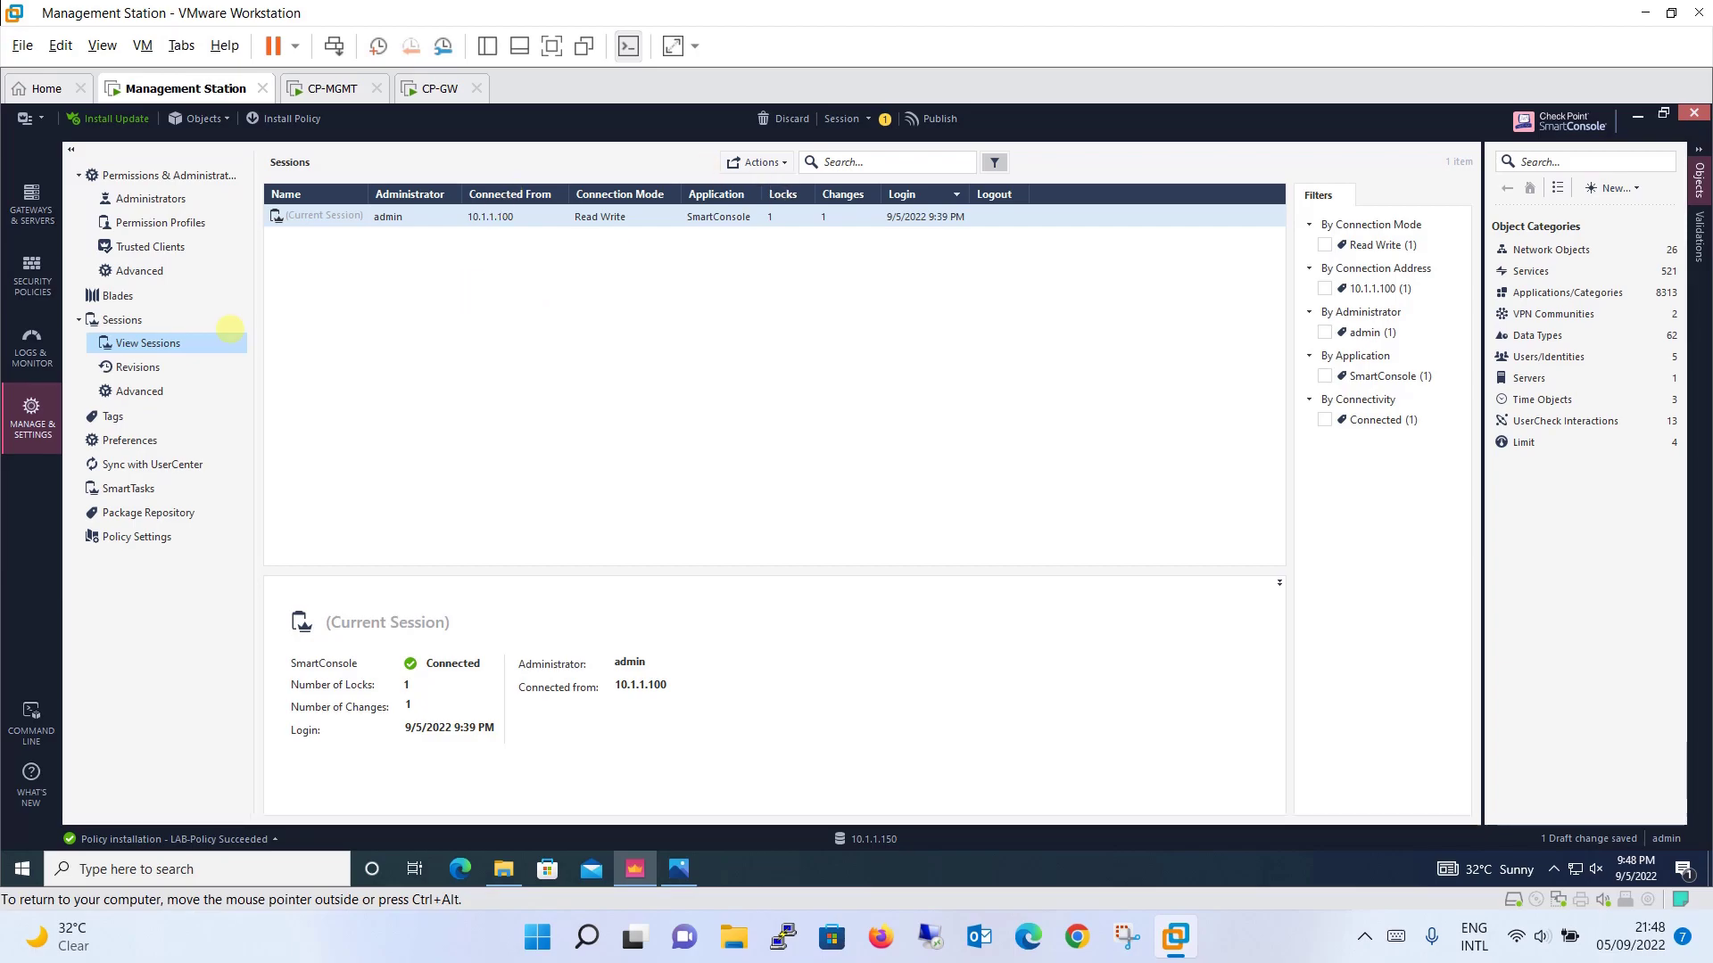
left_click(107, 373)
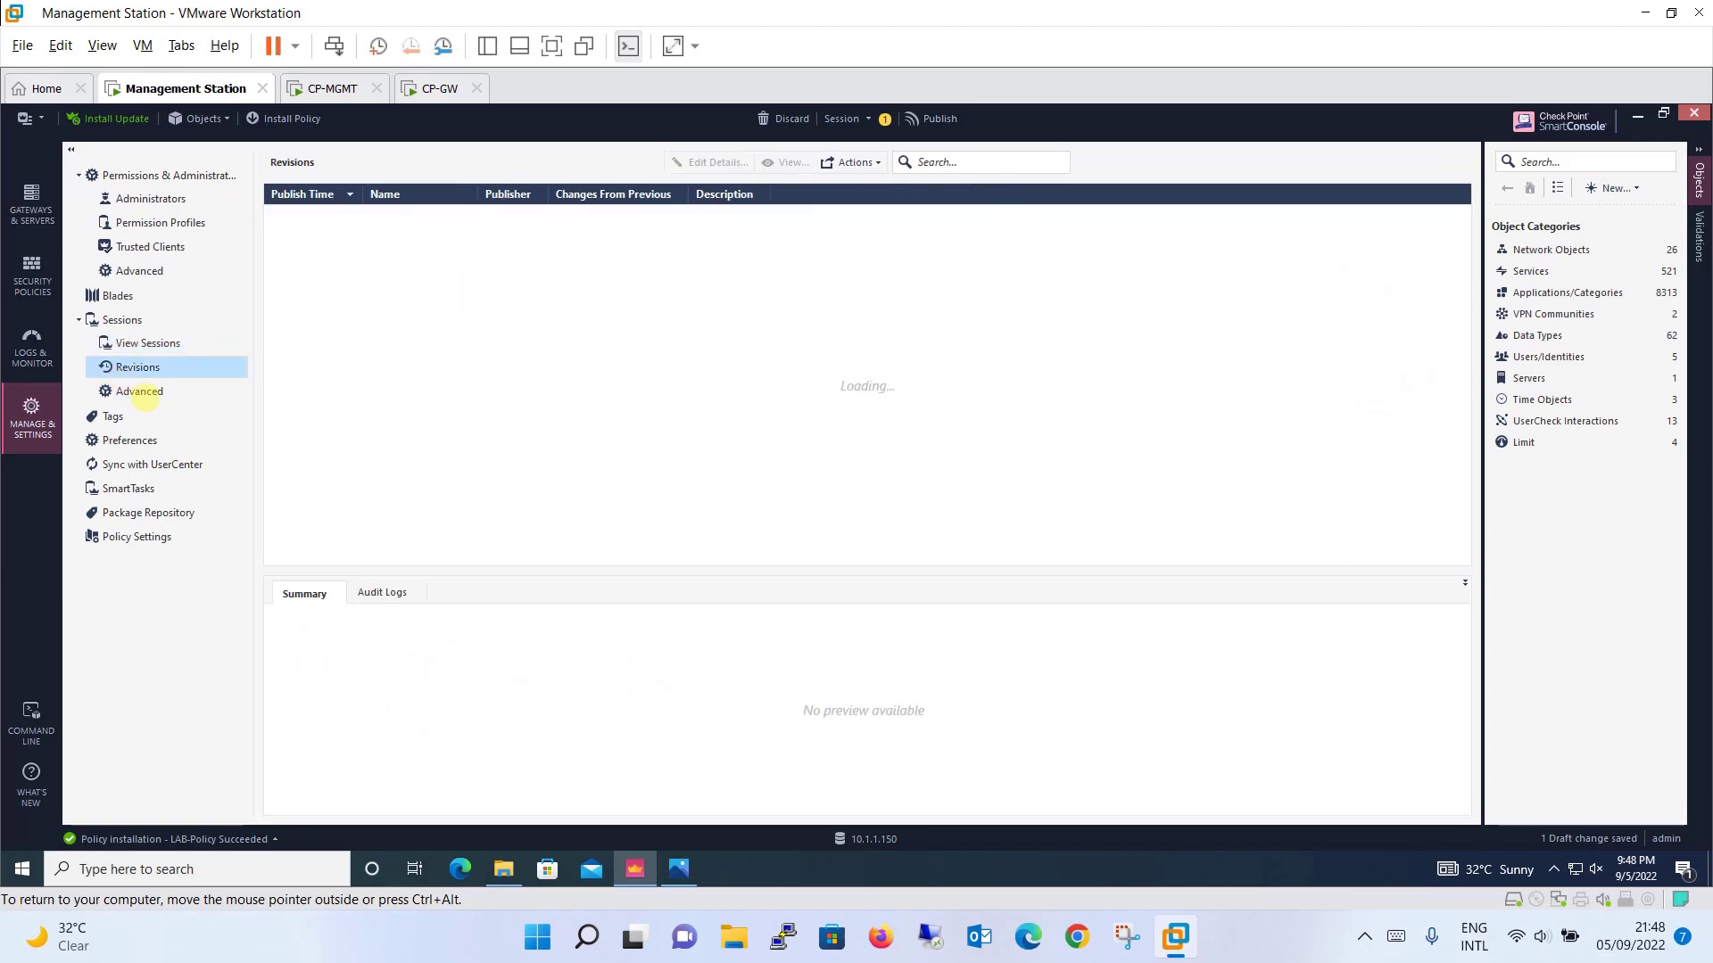
left_click(140, 393)
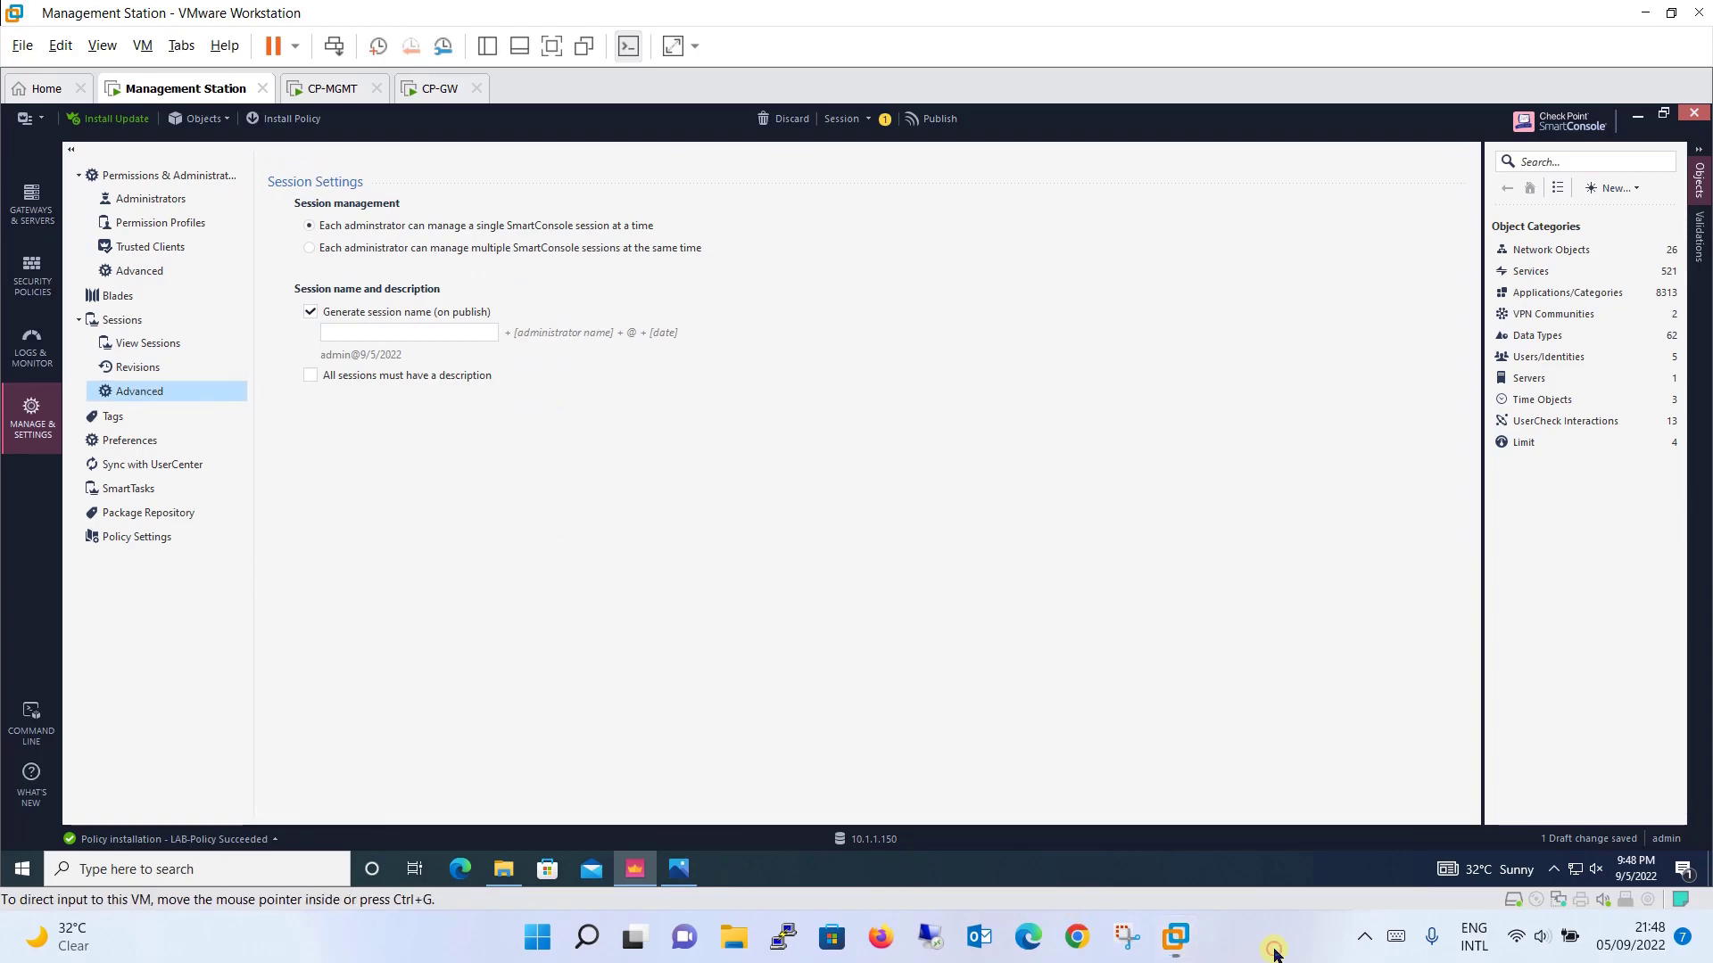
Step: Show Policy Settings with Rulebase Cell defaults of None for Source, Destination and Services
key("Down")
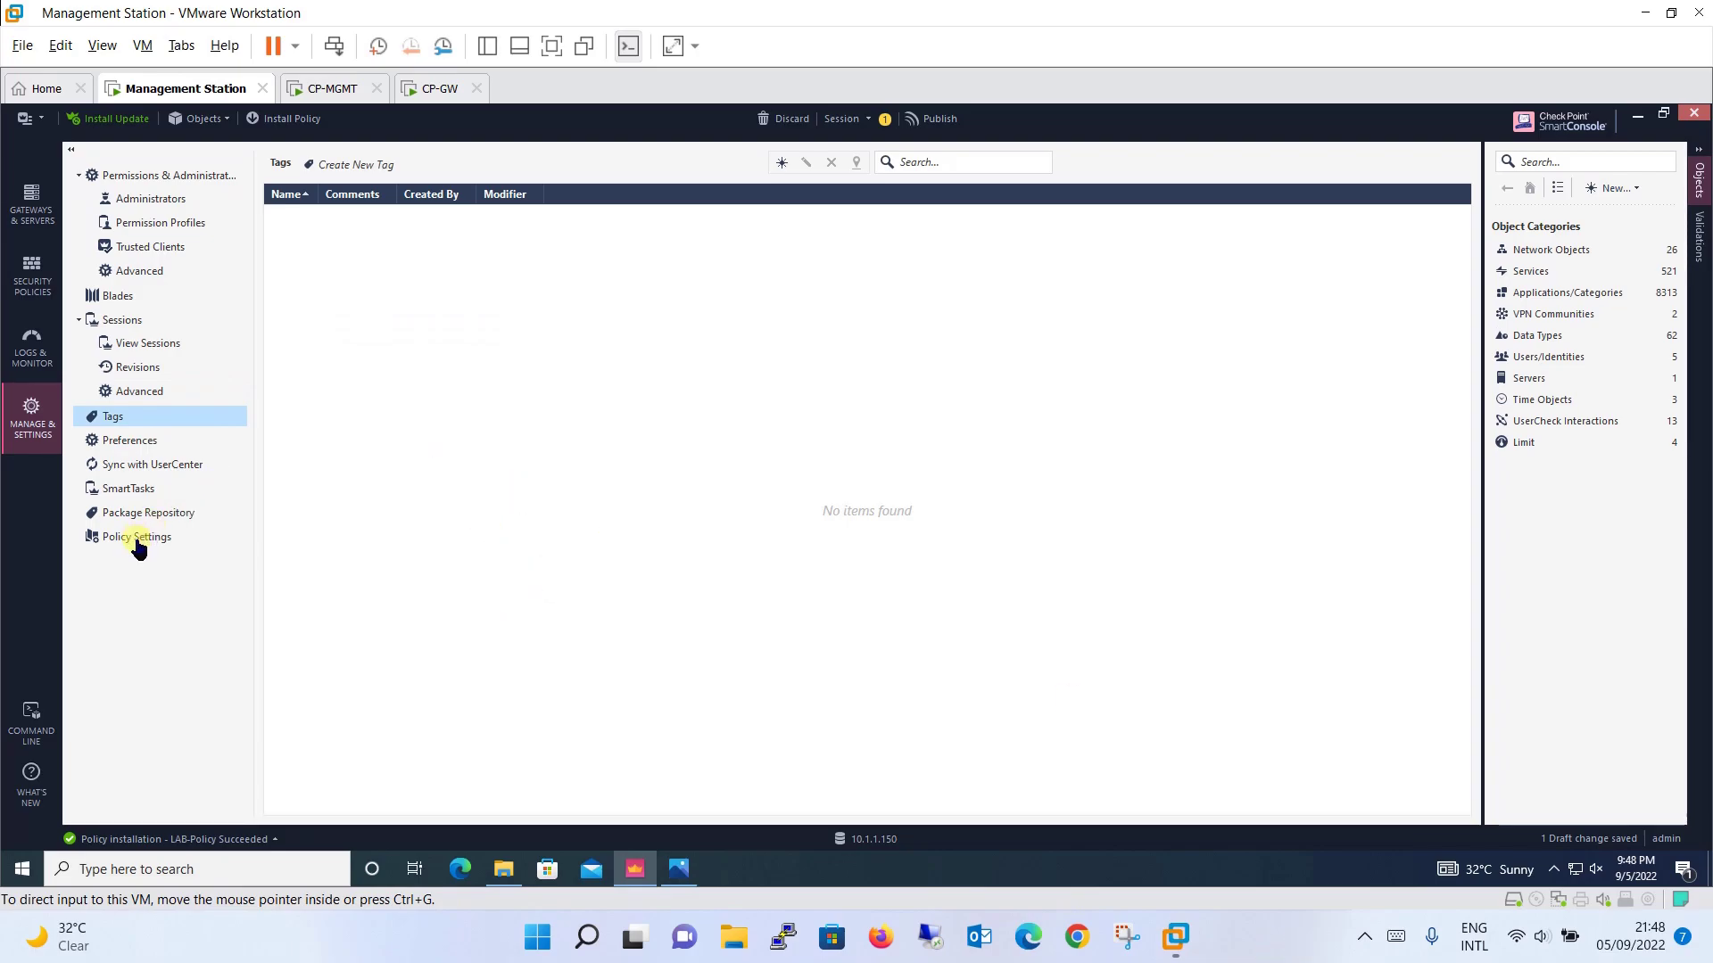
left_click(138, 538)
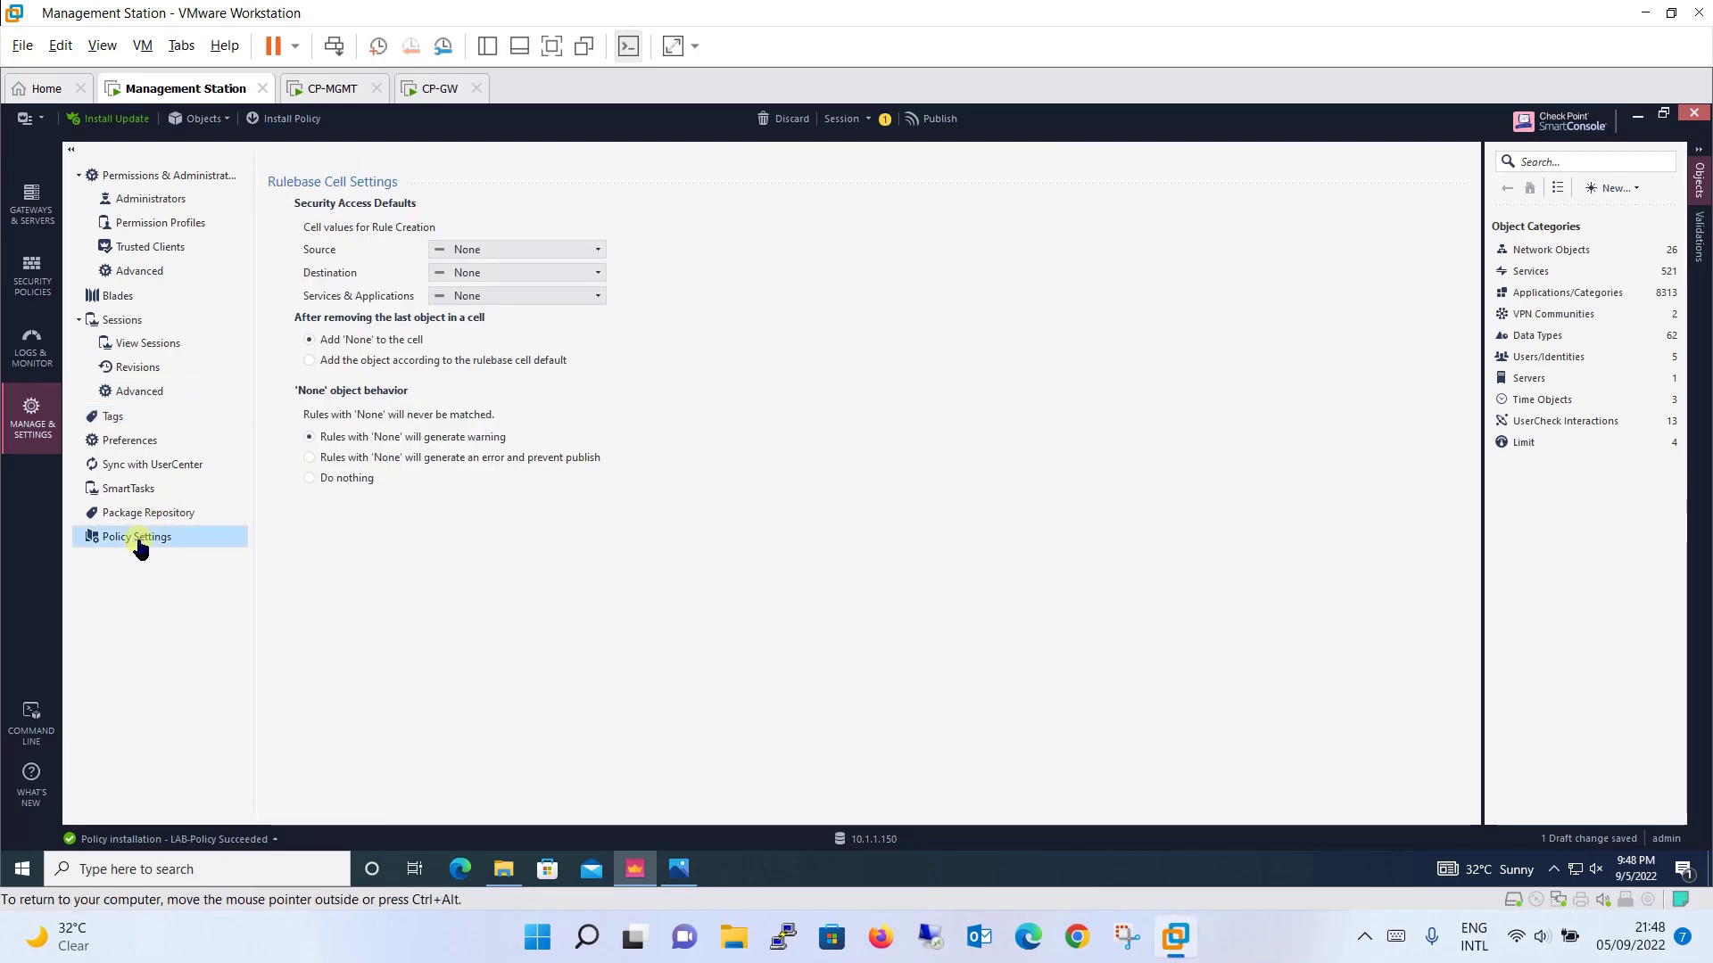